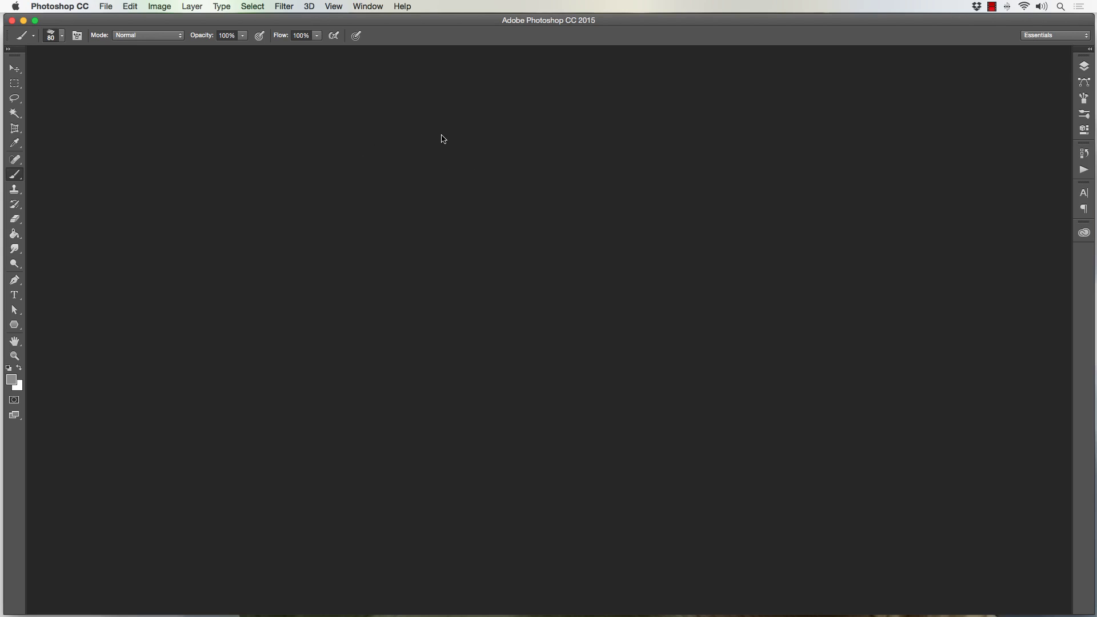
Step: Create a new blank 11 x 17 in, 300 ppi document, then close the header JPEG
{"action": "left_click", "coordinate": [114, 8]}
{"action": "left_click", "coordinate": [117, 20]}
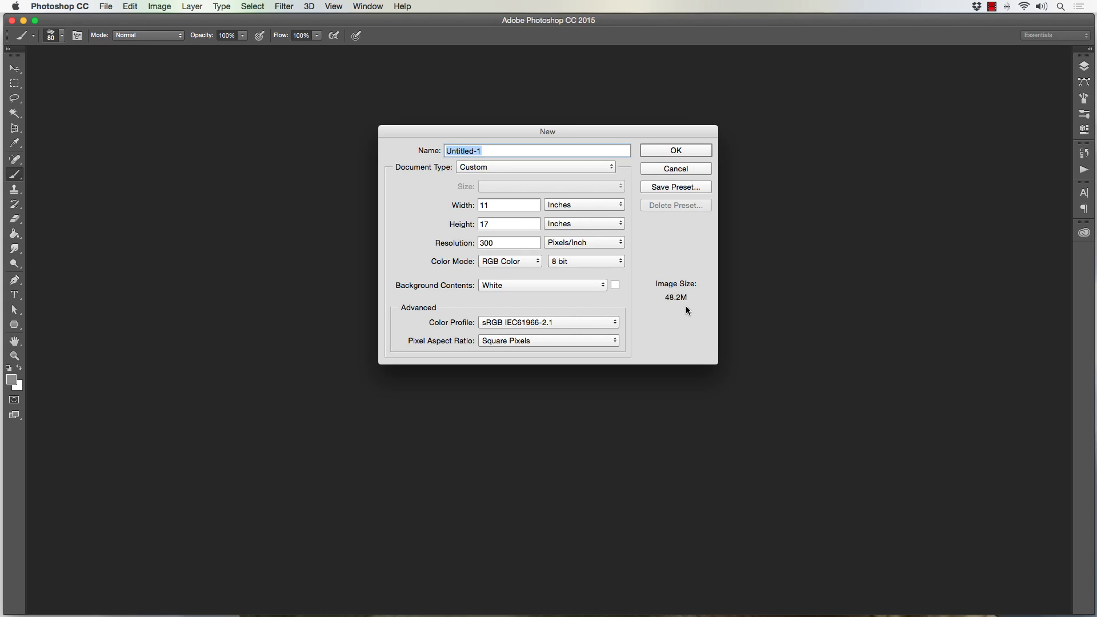
{"action": "left_click", "coordinate": [666, 152]}
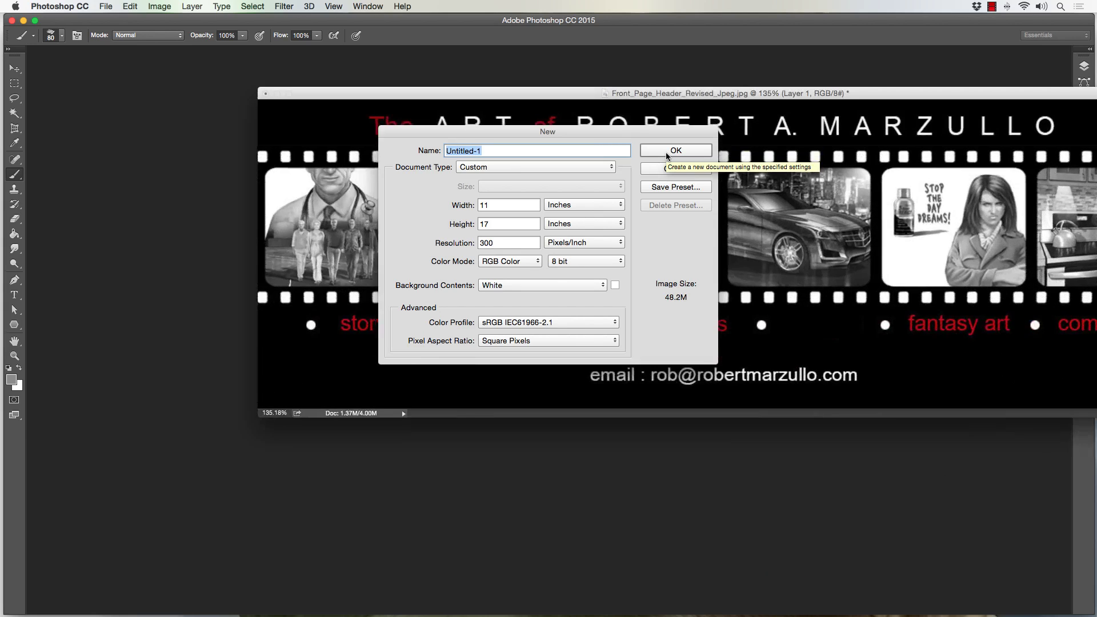
{"action": "left_click", "coordinate": [297, 107]}
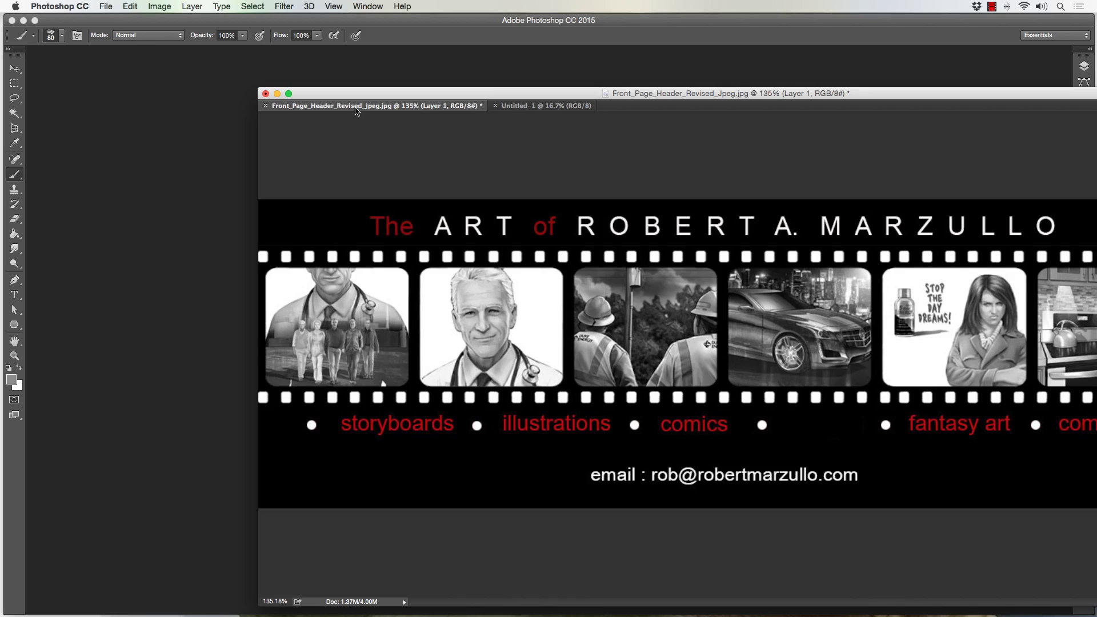
{"action": "left_click", "coordinate": [266, 105]}
Step: Discard the header image's changes and dock the Untitled-1 canvas in the main window
{"action": "left_click", "coordinate": [514, 224]}
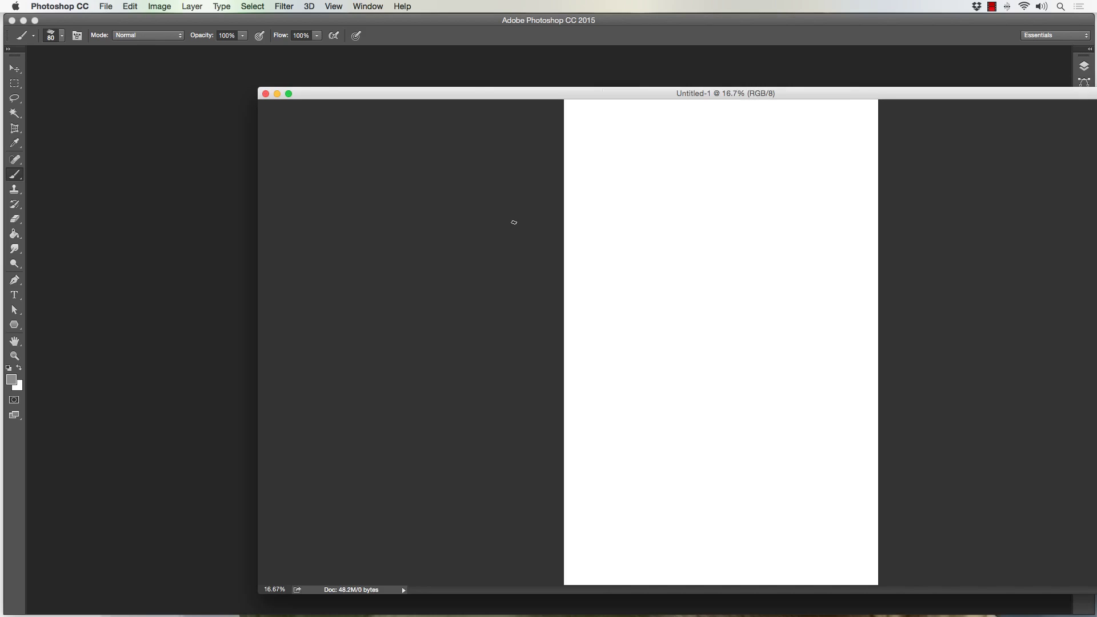
{"action": "left_click_drag", "start_coordinate": [329, 95], "coordinate": [257, 52]}
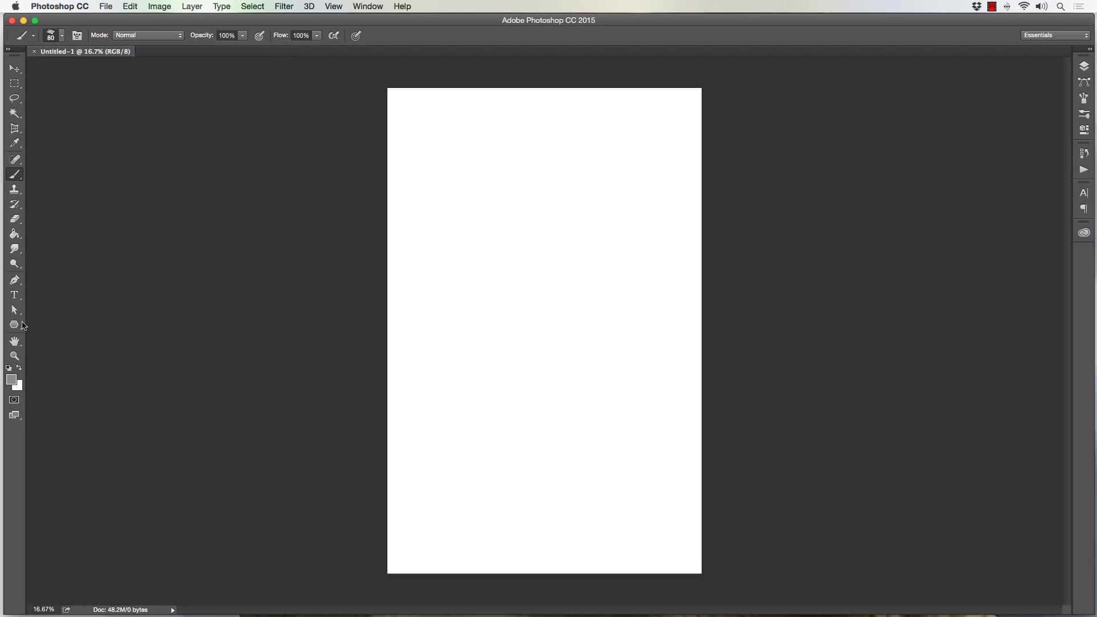
{"action": "left_click", "coordinate": [15, 355]}
Step: Reset to default black and white colours, select the Brush tool, and show rulers
{"action": "left_click", "coordinate": [10, 369]}
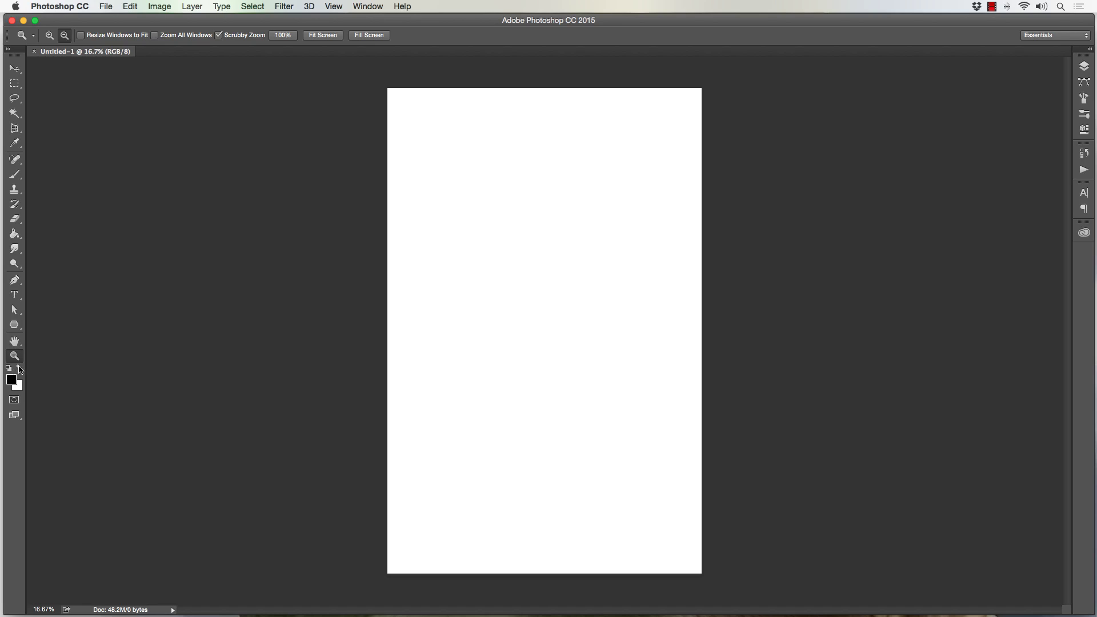
{"action": "left_click", "coordinate": [15, 175]}
{"action": "key", "text": "super+r"}
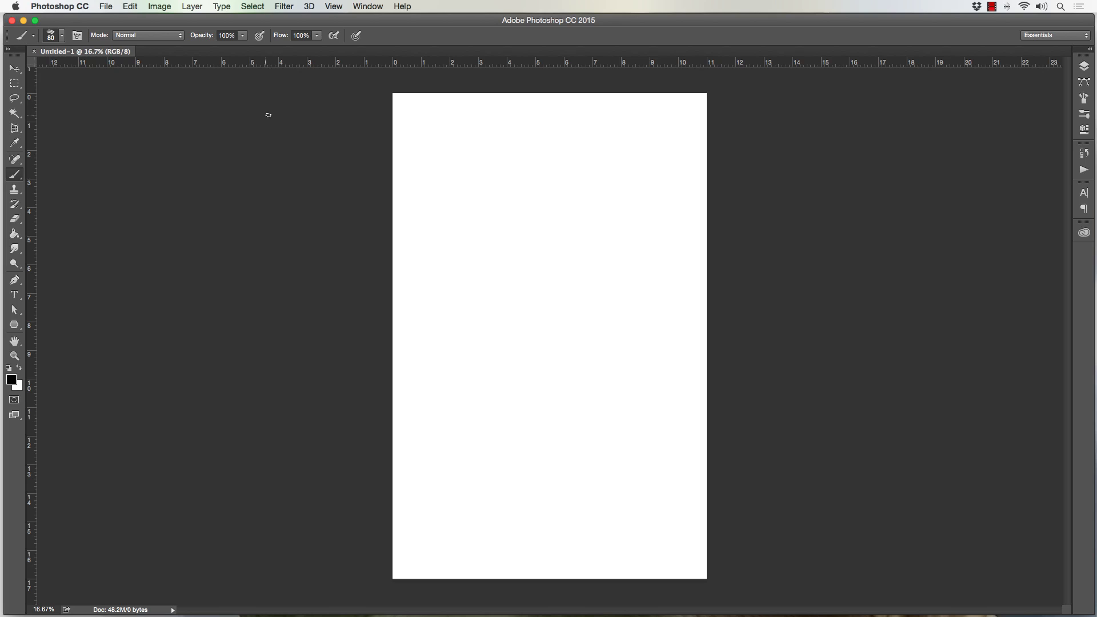
Step: Open General Preferences, move the dialog over the canvas, and view the Scratch Disks page
{"action": "left_click", "coordinate": [129, 7]}
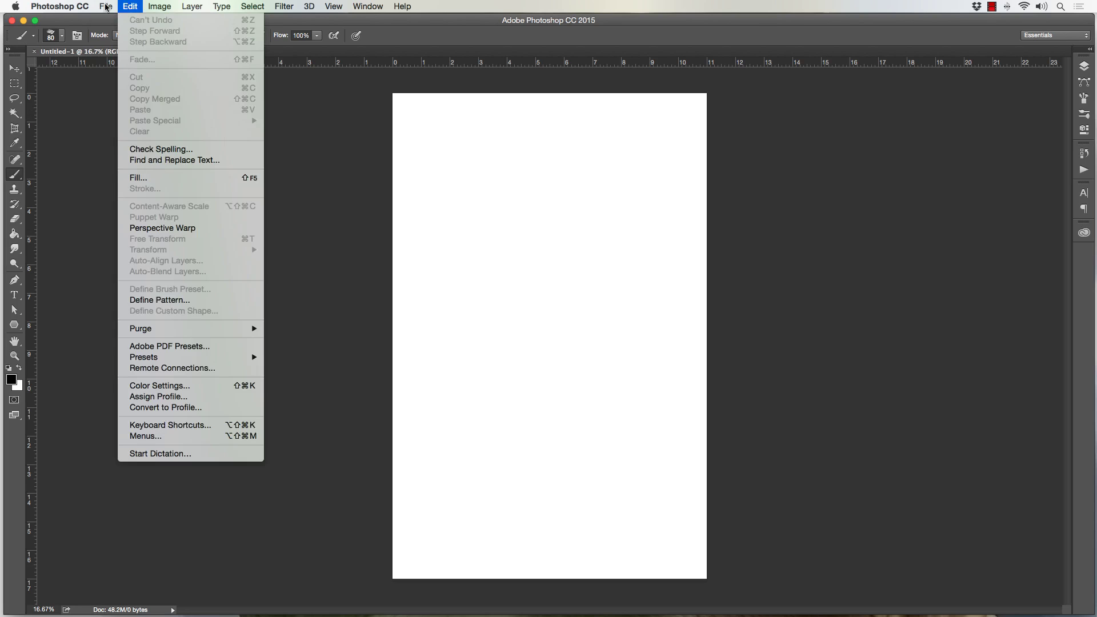
{"action": "mouse_move", "coordinate": [59, 7]}
{"action": "mouse_move", "coordinate": [64, 43]}
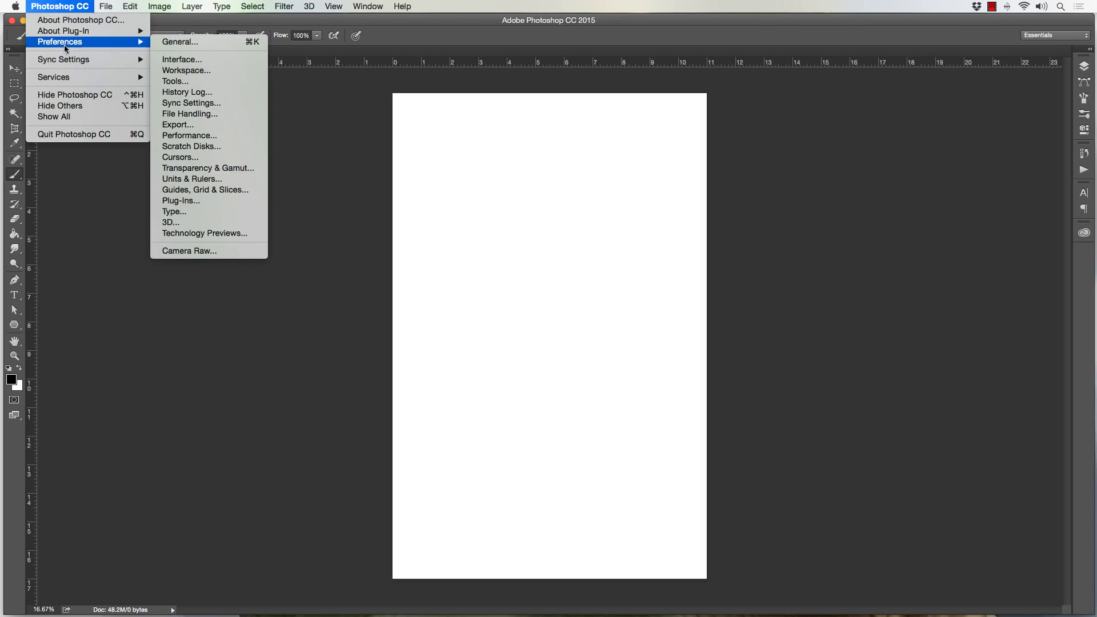
{"action": "left_click", "coordinate": [191, 43]}
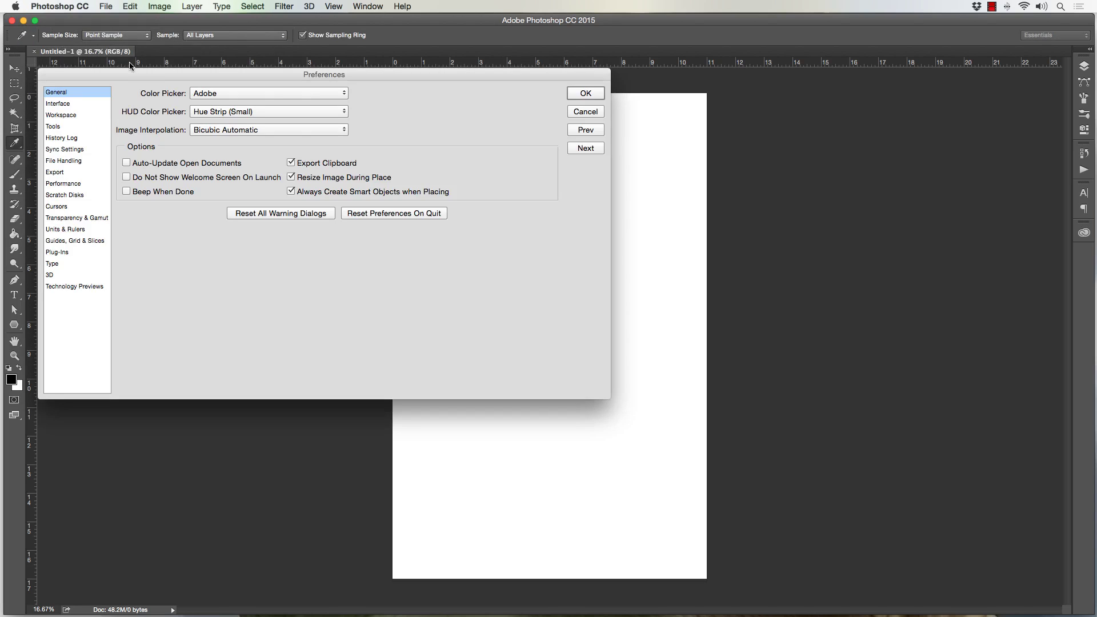
{"action": "left_click_drag", "start_coordinate": [130, 72], "coordinate": [309, 92]}
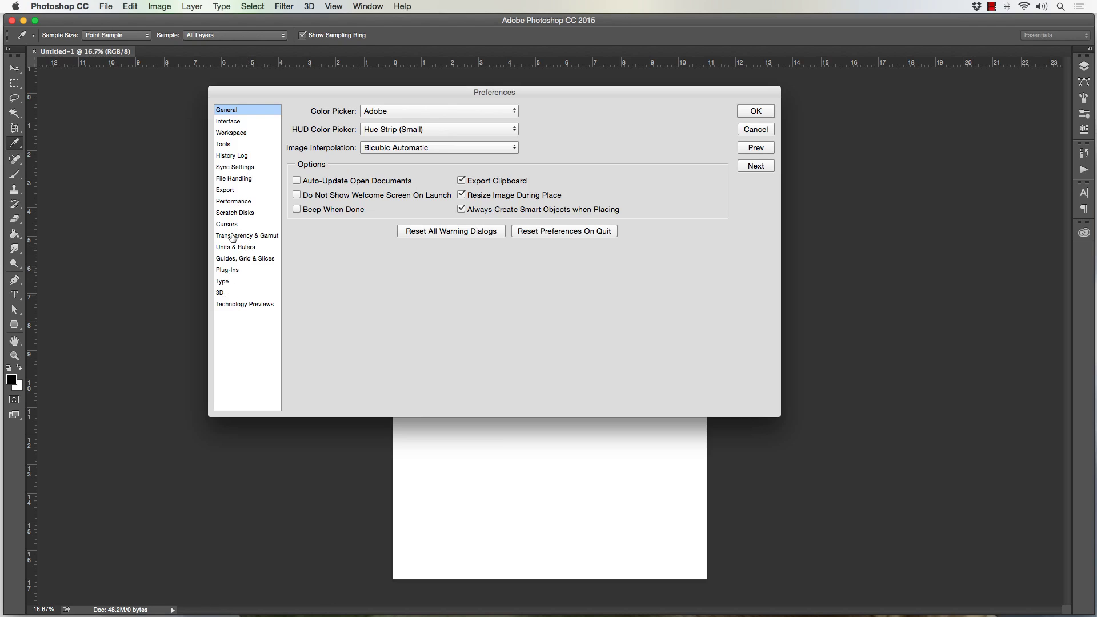
{"action": "left_click", "coordinate": [230, 214]}
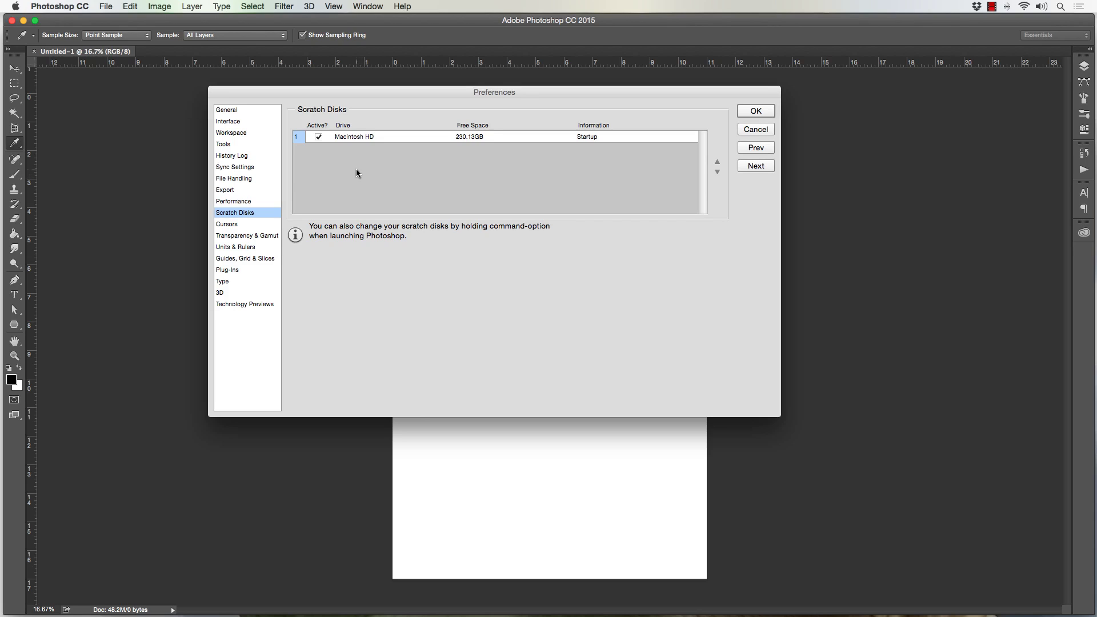
Step: On the Performance page, keep the graphics processor's Advanced Drawing Mode at Basic and confirm
{"action": "left_click", "coordinate": [234, 203]}
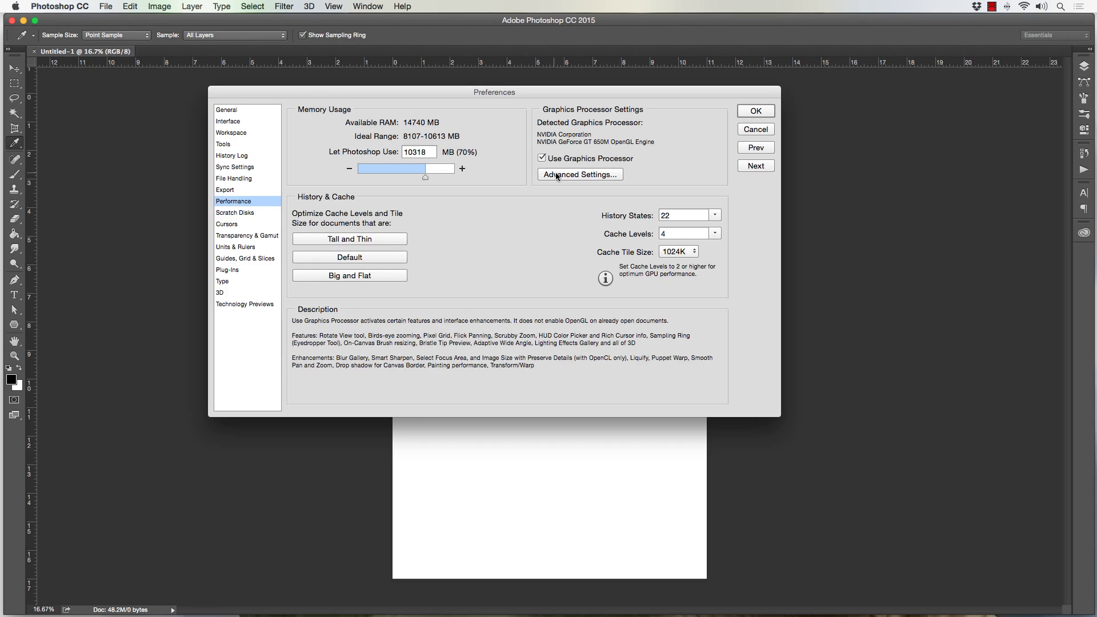
{"action": "left_click", "coordinate": [573, 174]}
{"action": "left_click", "coordinate": [433, 225]}
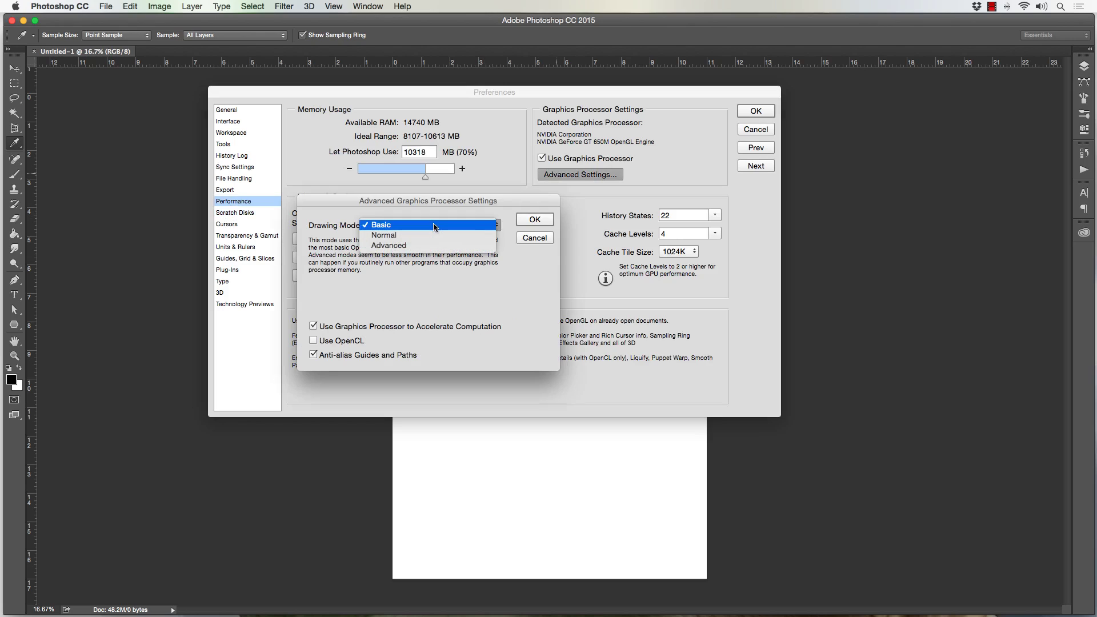
{"action": "left_click", "coordinate": [435, 226]}
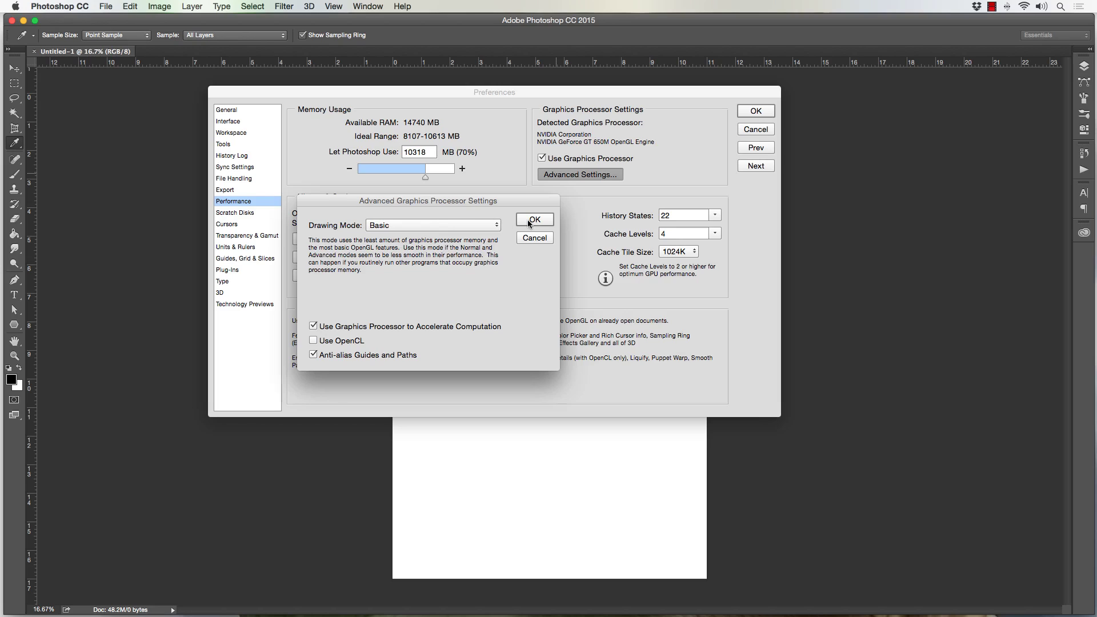
{"action": "left_click", "coordinate": [448, 226]}
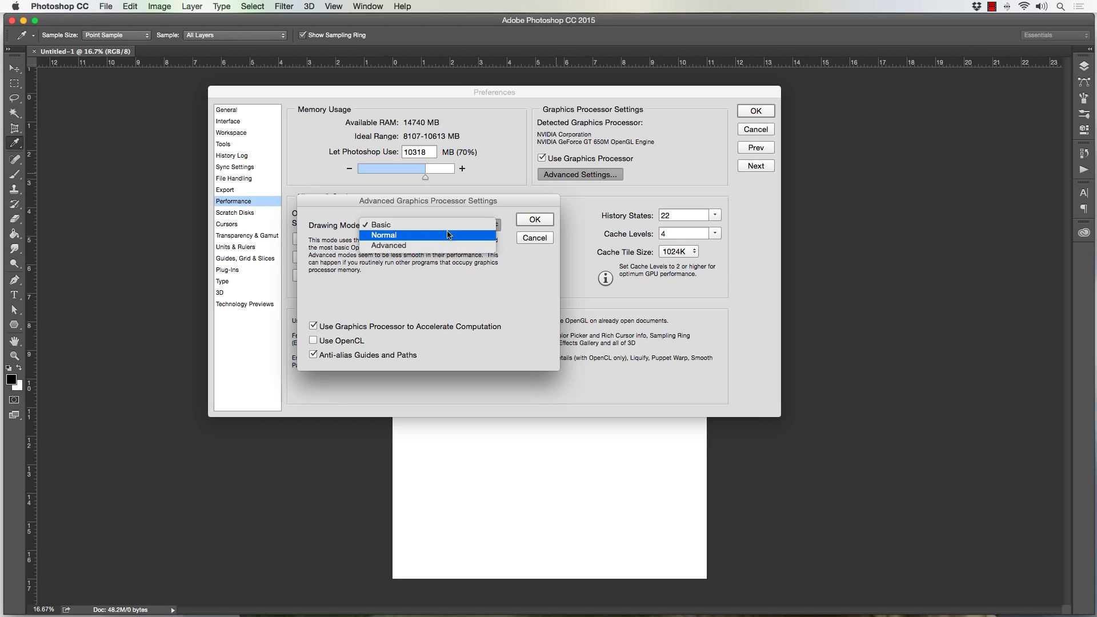
{"action": "left_click", "coordinate": [454, 210]}
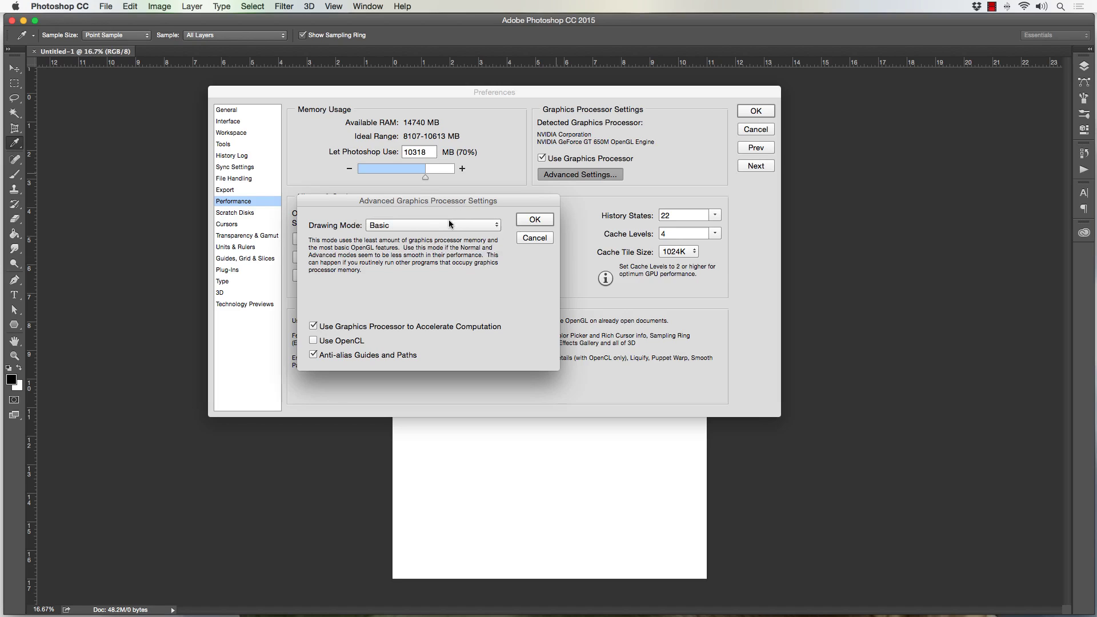
{"action": "left_click", "coordinate": [532, 220]}
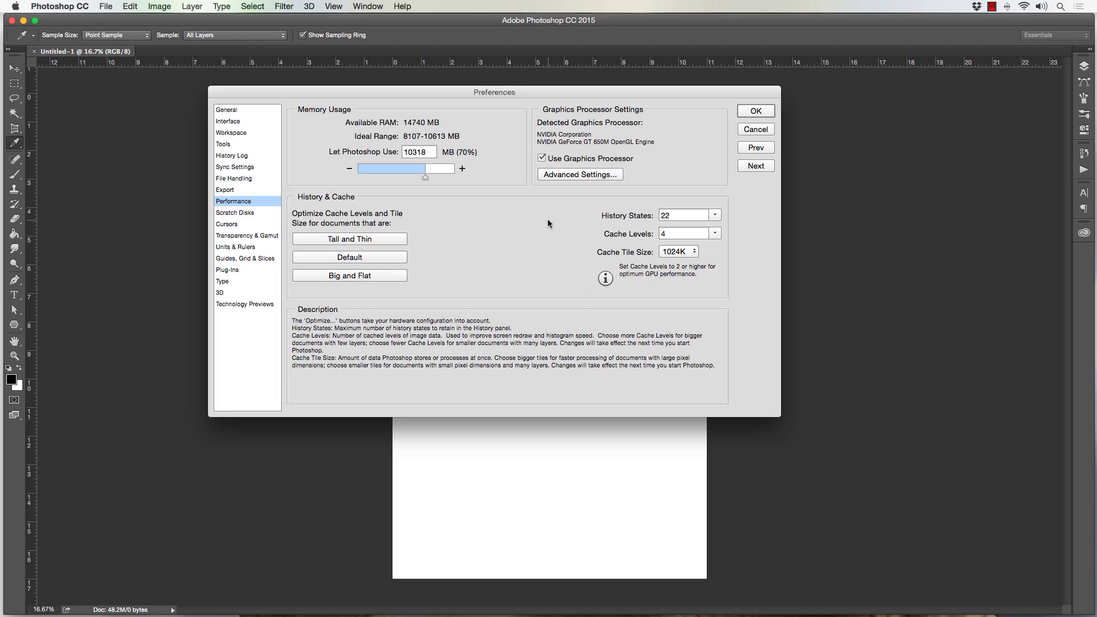
Step: Raise the History States value with its slider
{"action": "left_click", "coordinate": [715, 216]}
{"action": "left_click_drag", "start_coordinate": [717, 229], "coordinate": [717, 228]}
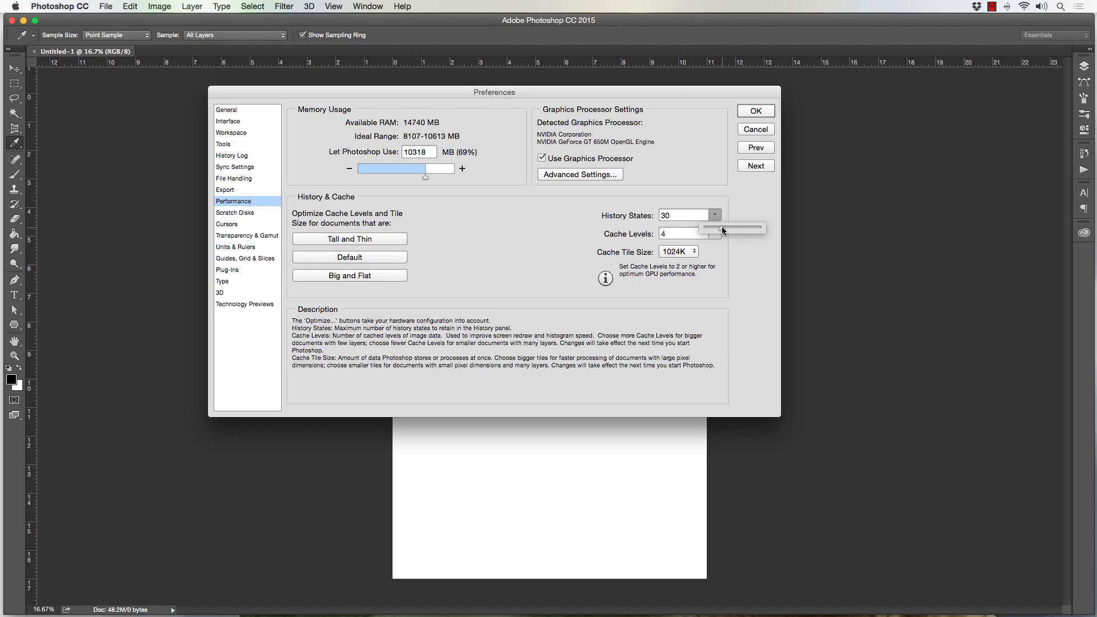
{"action": "left_click", "coordinate": [556, 226]}
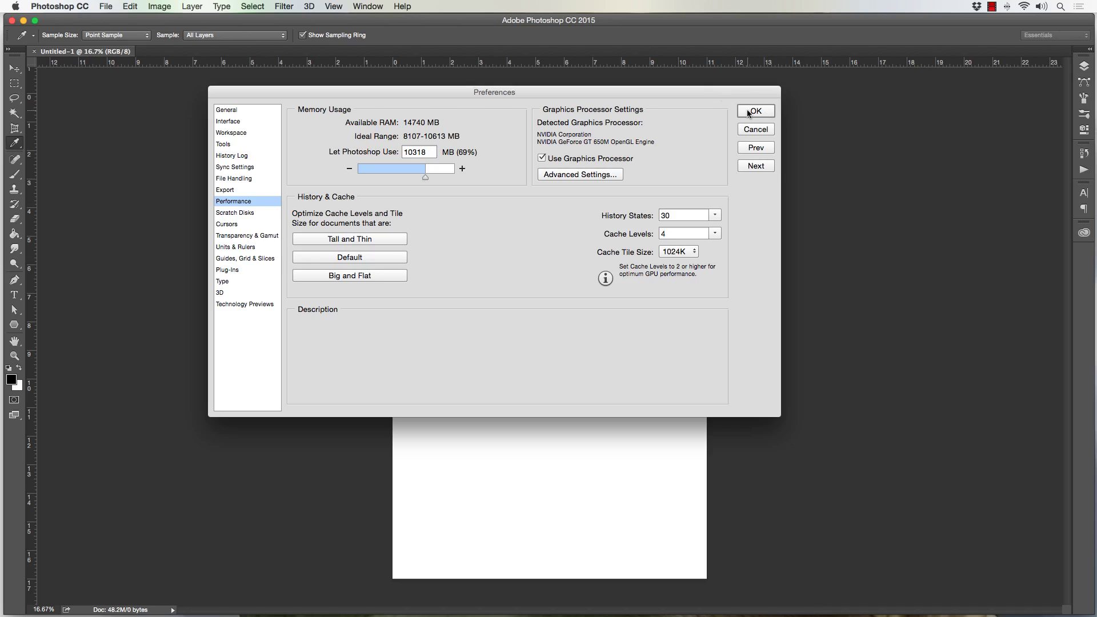
Step: Review the Scratch Disks and File Handling pages, then cancel Preferences without saving
{"action": "left_click", "coordinate": [249, 213]}
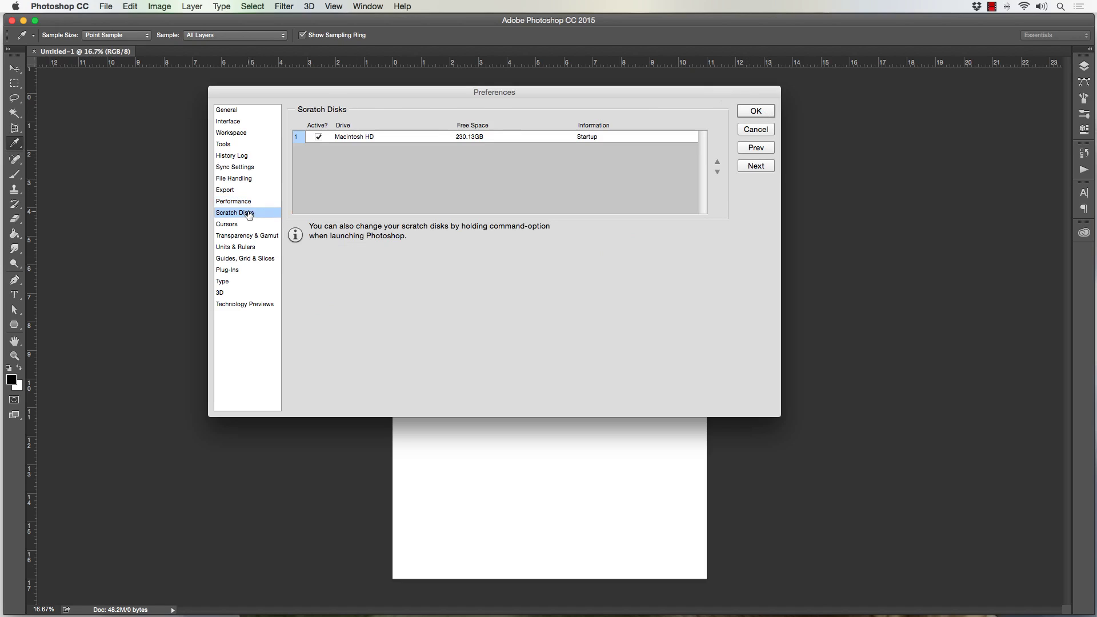
{"action": "left_click", "coordinate": [239, 179]}
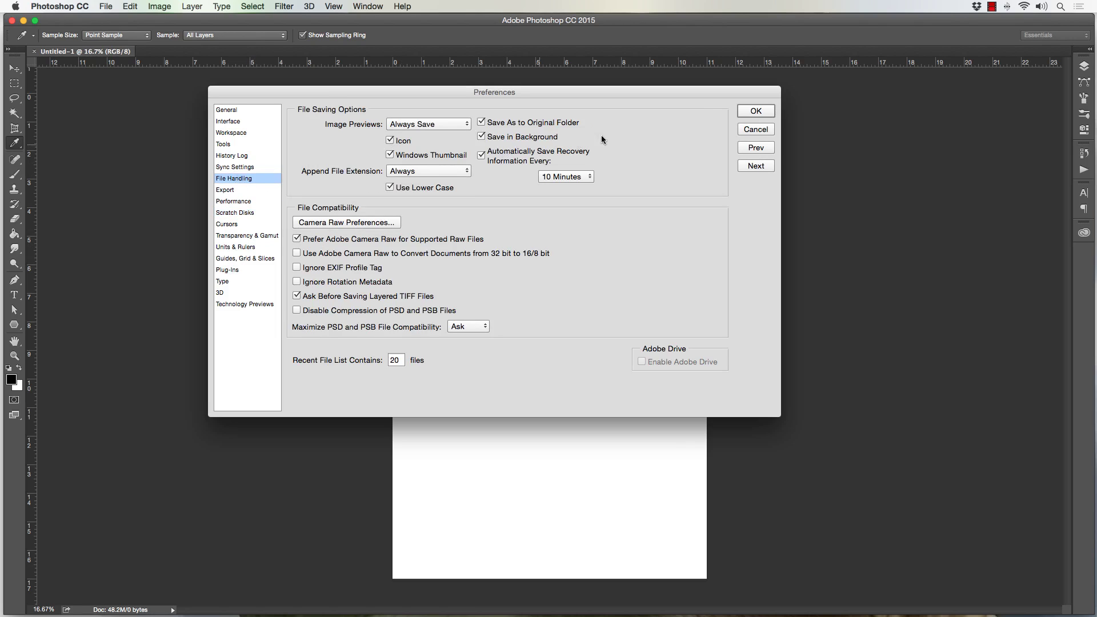
{"action": "left_click", "coordinate": [752, 130]}
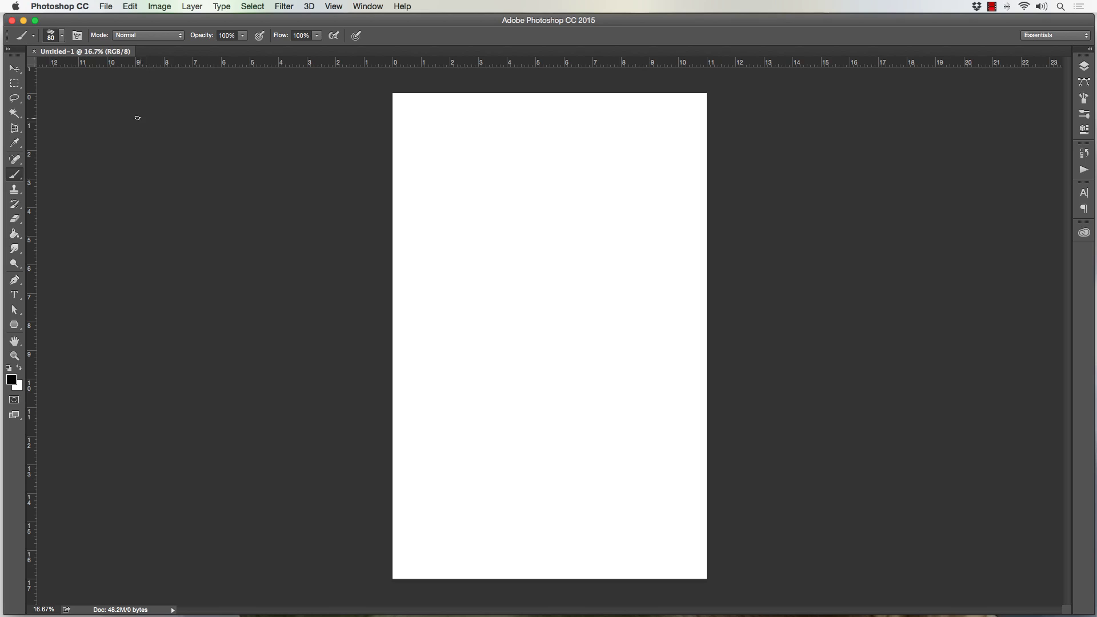
Step: Choose the 001 Real Pencil brush preset
{"action": "left_click", "coordinate": [61, 38]}
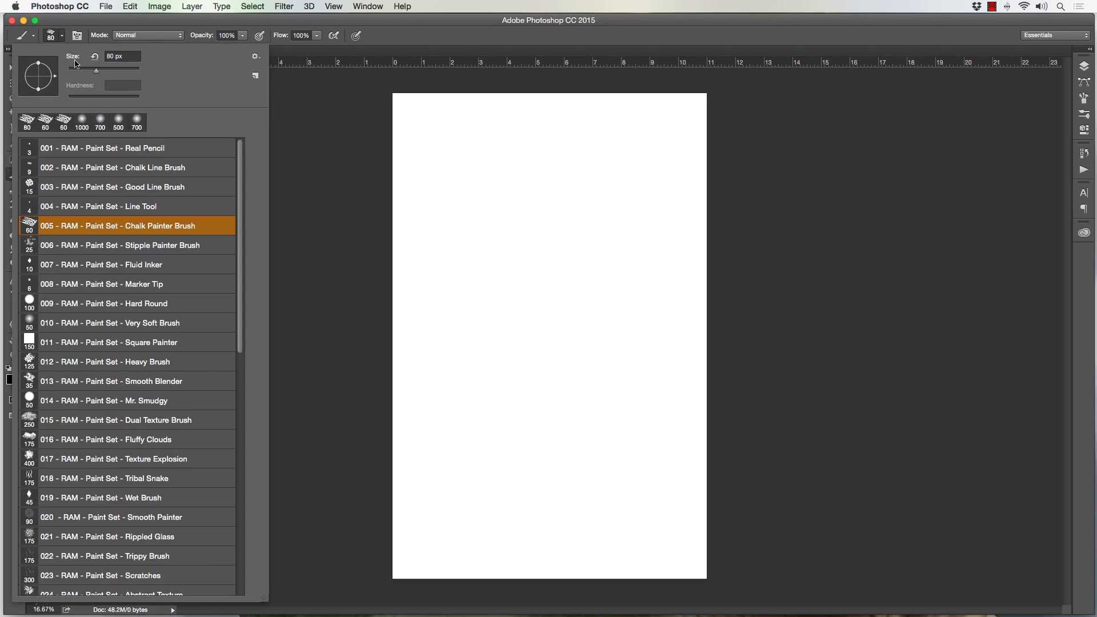
{"action": "left_click", "coordinate": [149, 149]}
{"action": "left_click", "coordinate": [314, 163]}
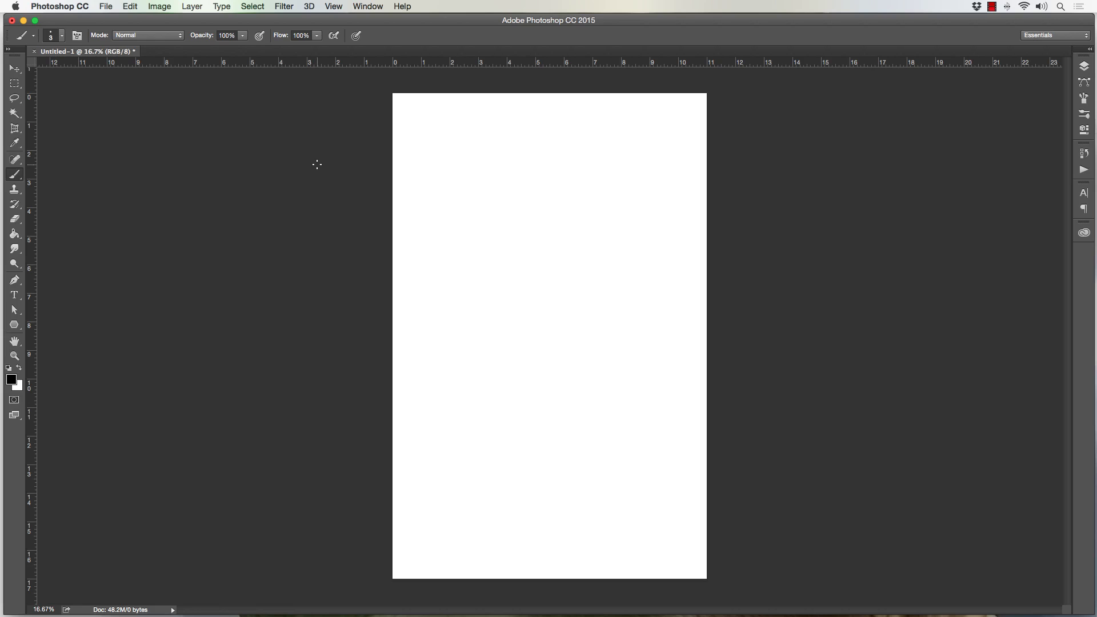
Step: Draw a first group of curved pencil hatching strokes in the lower middle of the canvas
{"action": "mouse_move", "coordinate": [473, 225]}
{"action": "left_mouse_down"}
{"action": "mouse_move", "coordinate": [534, 313]}
{"action": "mouse_move", "coordinate": [534, 369]}
{"action": "mouse_move", "coordinate": [506, 374]}
{"action": "mouse_move", "coordinate": [460, 331]}
{"action": "mouse_move", "coordinate": [510, 416]}
{"action": "mouse_move", "coordinate": [421, 344]}
{"action": "mouse_move", "coordinate": [482, 443]}
{"action": "mouse_move", "coordinate": [466, 411]}
{"action": "mouse_move", "coordinate": [472, 476]}
{"action": "mouse_move", "coordinate": [503, 446]}
{"action": "left_mouse_up"}
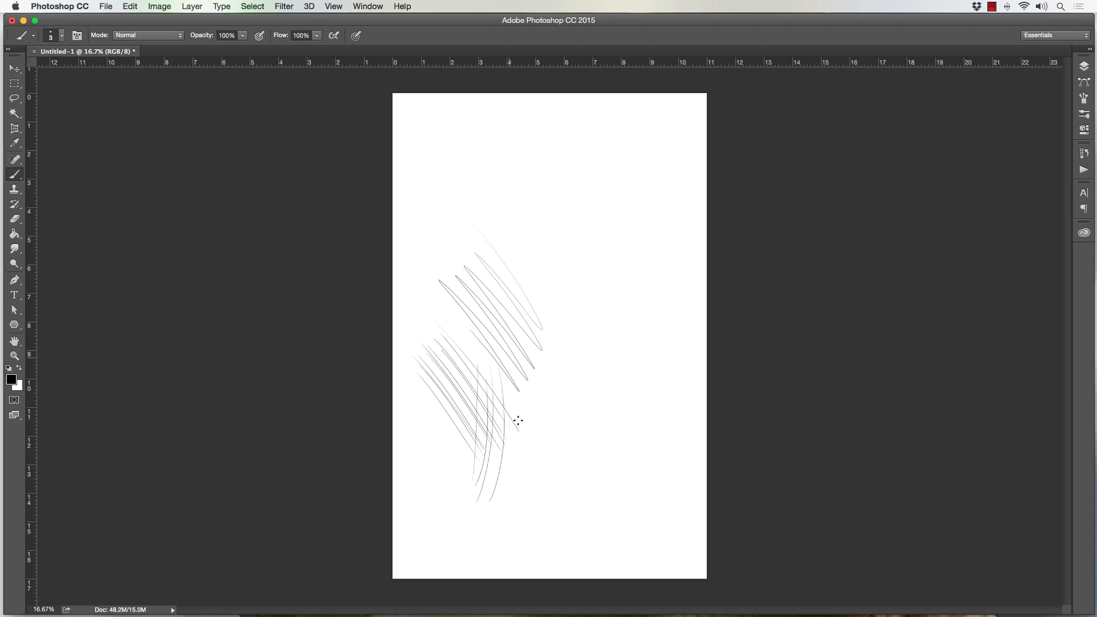
{"action": "left_click_drag", "start_coordinate": [514, 387], "coordinate": [497, 503]}
{"action": "left_click_drag", "start_coordinate": [523, 391], "coordinate": [512, 507]}
{"action": "left_click_drag", "start_coordinate": [531, 392], "coordinate": [524, 502]}
{"action": "mouse_move", "coordinate": [543, 375]}
{"action": "left_mouse_down"}
{"action": "mouse_move", "coordinate": [529, 502]}
{"action": "mouse_move", "coordinate": [562, 507]}
{"action": "left_mouse_up"}
Step: Add more curved pencil hatching strokes further to the right
{"action": "mouse_move", "coordinate": [556, 359]}
{"action": "left_mouse_down"}
{"action": "mouse_move", "coordinate": [569, 508]}
{"action": "mouse_move", "coordinate": [590, 512]}
{"action": "left_mouse_up"}
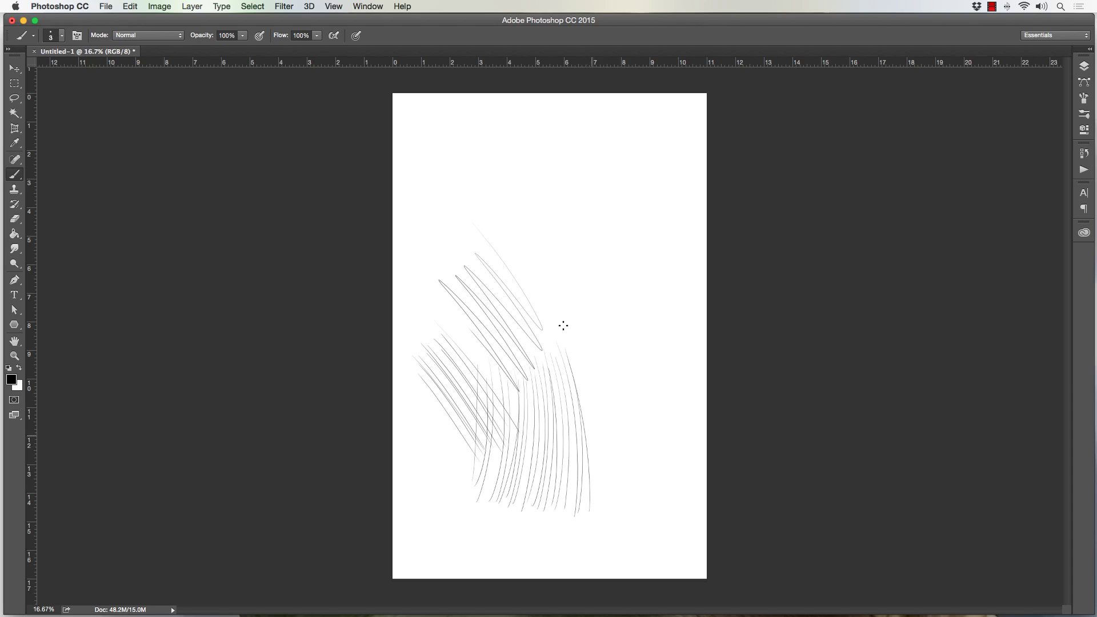
{"action": "left_click_drag", "start_coordinate": [570, 342], "coordinate": [594, 495]}
{"action": "left_click_drag", "start_coordinate": [581, 375], "coordinate": [600, 498]}
{"action": "left_click_drag", "start_coordinate": [574, 334], "coordinate": [609, 494]}
{"action": "left_click_drag", "start_coordinate": [585, 353], "coordinate": [621, 468]}
{"action": "left_click_drag", "start_coordinate": [586, 326], "coordinate": [631, 452]}
{"action": "mouse_move", "coordinate": [591, 323]}
{"action": "left_mouse_down"}
{"action": "mouse_move", "coordinate": [637, 423]}
{"action": "mouse_move", "coordinate": [643, 412]}
{"action": "left_mouse_up"}
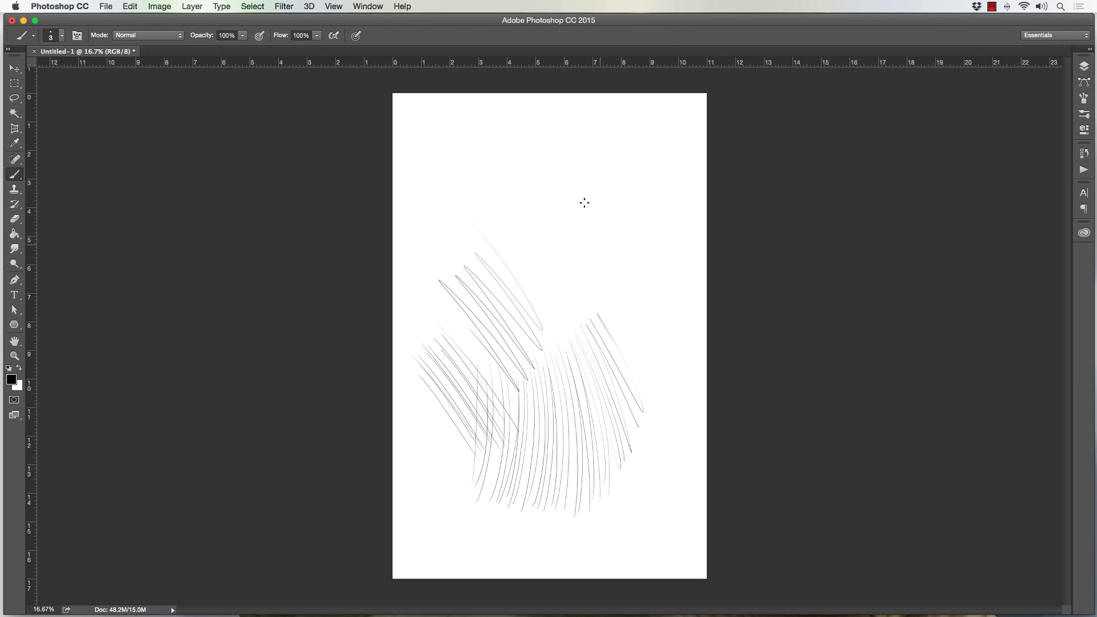
Step: Fill the gap between the stroke groups with short pencil strokes
{"action": "mouse_move", "coordinate": [570, 326]}
{"action": "left_mouse_down"}
{"action": "mouse_move", "coordinate": [567, 273]}
{"action": "mouse_move", "coordinate": [559, 323]}
{"action": "left_mouse_up"}
{"action": "left_click_drag", "start_coordinate": [560, 277], "coordinate": [558, 316]}
{"action": "left_click_drag", "start_coordinate": [555, 279], "coordinate": [546, 340]}
Step: Zoom in on the hatching and switch back to the Brush at size 7
{"action": "left_click", "coordinate": [14, 355]}
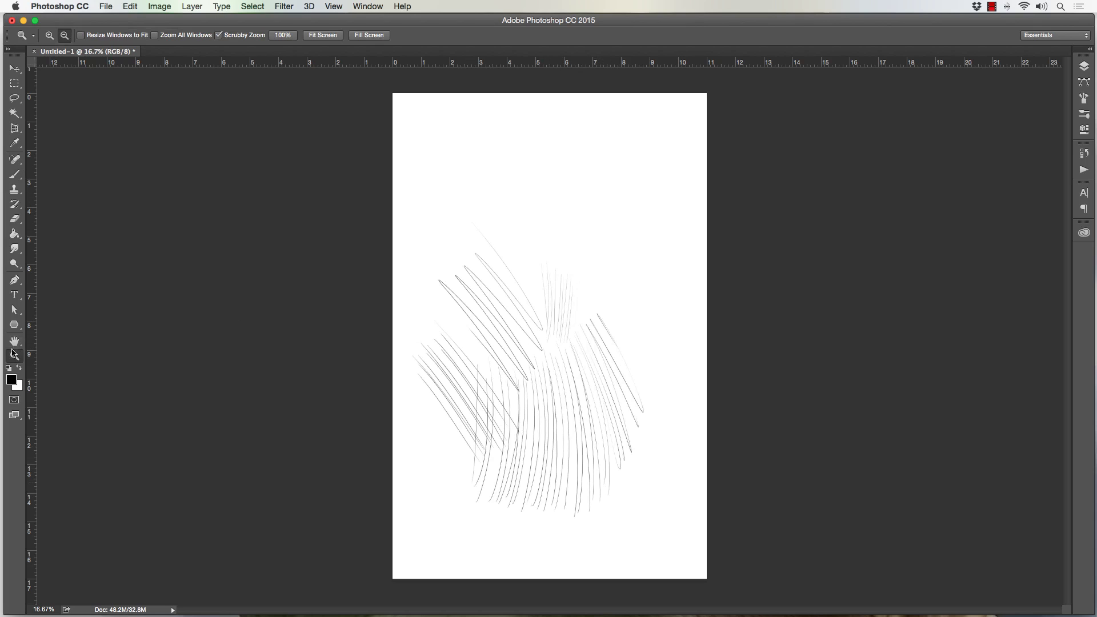
{"action": "left_click_drag", "start_coordinate": [481, 158], "coordinate": [527, 170]}
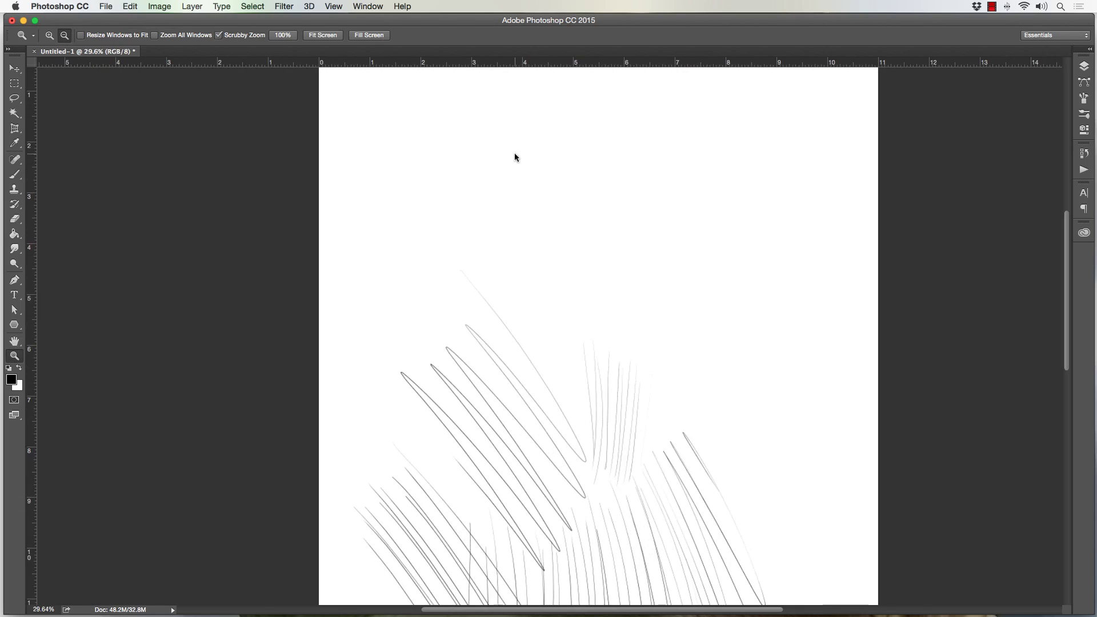
{"action": "key", "text": "b"}
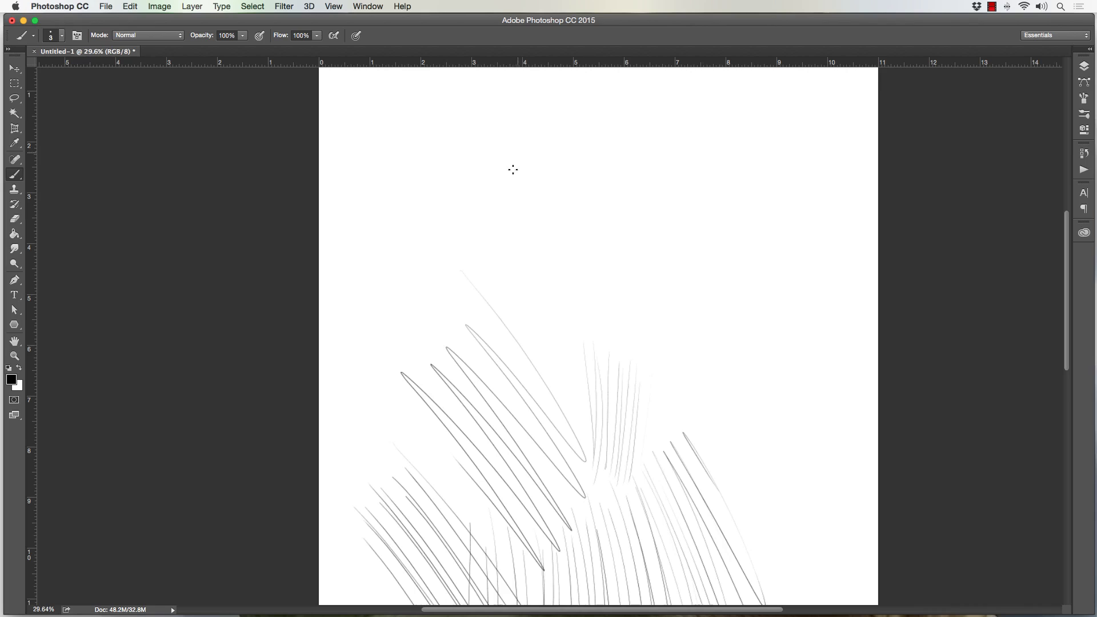
{"action": "key", "text": "bracketright"}
{"action": "key", "text": "bracketright"}
{"action": "key", "text": "bracketright"}
{"action": "key", "text": "bracketright"}
Step: Paint thick black diagonal hatching across the upper middle with the brush enlarged to 25
{"action": "key", "text": "bracketright"}
{"action": "key", "text": "bracketright"}
{"action": "key", "text": "bracketright"}
{"action": "key", "text": "bracketright"}
{"action": "key", "text": "bracketright"}
{"action": "key", "text": "bracketright"}
{"action": "left_click_drag", "start_coordinate": [472, 186], "coordinate": [565, 353]}
Step: Enlarge the brush to 30 and crosshatch the right side of the cluster
{"action": "key", "text": "bracketright"}
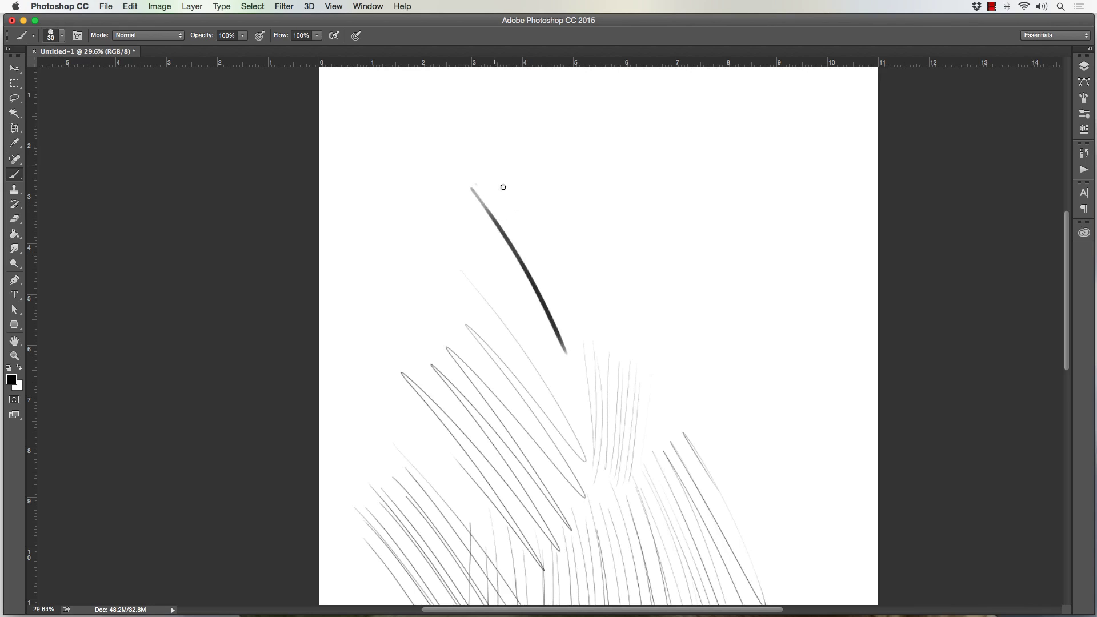
{"action": "mouse_move", "coordinate": [485, 167]}
{"action": "left_mouse_down"}
{"action": "mouse_move", "coordinate": [578, 330]}
{"action": "mouse_move", "coordinate": [599, 341]}
{"action": "left_mouse_up"}
{"action": "left_click_drag", "start_coordinate": [505, 148], "coordinate": [617, 333]}
{"action": "left_click_drag", "start_coordinate": [521, 143], "coordinate": [626, 338]}
{"action": "mouse_move", "coordinate": [547, 143]}
{"action": "left_mouse_down"}
{"action": "mouse_move", "coordinate": [625, 234]}
{"action": "mouse_move", "coordinate": [644, 342]}
{"action": "left_mouse_up"}
{"action": "mouse_move", "coordinate": [575, 152]}
{"action": "left_mouse_down"}
{"action": "mouse_move", "coordinate": [633, 269]}
{"action": "mouse_move", "coordinate": [657, 357]}
{"action": "left_mouse_up"}
{"action": "left_click_drag", "start_coordinate": [567, 130], "coordinate": [677, 361]}
{"action": "mouse_move", "coordinate": [603, 138]}
{"action": "left_mouse_down"}
{"action": "mouse_move", "coordinate": [646, 210]}
{"action": "mouse_move", "coordinate": [680, 357]}
{"action": "left_mouse_up"}
{"action": "mouse_move", "coordinate": [617, 133]}
{"action": "left_mouse_down"}
{"action": "mouse_move", "coordinate": [689, 357]}
{"action": "mouse_move", "coordinate": [705, 369]}
{"action": "left_mouse_up"}
{"action": "mouse_move", "coordinate": [650, 161]}
{"action": "left_mouse_down"}
{"action": "mouse_move", "coordinate": [679, 225]}
{"action": "mouse_move", "coordinate": [711, 374]}
{"action": "left_mouse_up"}
{"action": "key", "text": "bracketright"}
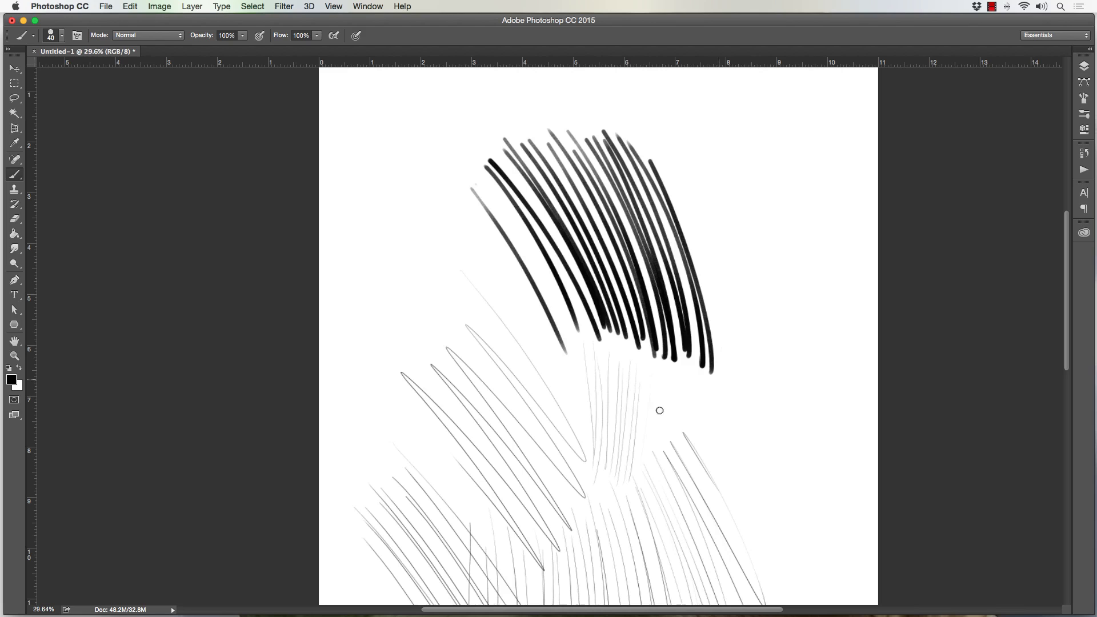
{"action": "left_click_drag", "start_coordinate": [663, 408], "coordinate": [745, 326]}
{"action": "mouse_move", "coordinate": [747, 292]}
{"action": "left_mouse_down"}
{"action": "mouse_move", "coordinate": [646, 408]}
{"action": "mouse_move", "coordinate": [651, 393]}
{"action": "left_mouse_up"}
{"action": "left_click_drag", "start_coordinate": [742, 267], "coordinate": [646, 392]}
{"action": "left_click_drag", "start_coordinate": [741, 268], "coordinate": [641, 385]}
{"action": "mouse_move", "coordinate": [735, 245]}
{"action": "left_mouse_down"}
{"action": "mouse_move", "coordinate": [653, 370]}
{"action": "mouse_move", "coordinate": [674, 337]}
{"action": "left_mouse_up"}
{"action": "mouse_move", "coordinate": [728, 217]}
{"action": "left_mouse_down"}
{"action": "mouse_move", "coordinate": [638, 374]}
{"action": "mouse_move", "coordinate": [639, 357]}
{"action": "left_mouse_up"}
{"action": "key", "text": "bracketleft"}
{"action": "left_click_drag", "start_coordinate": [714, 189], "coordinate": [652, 317]}
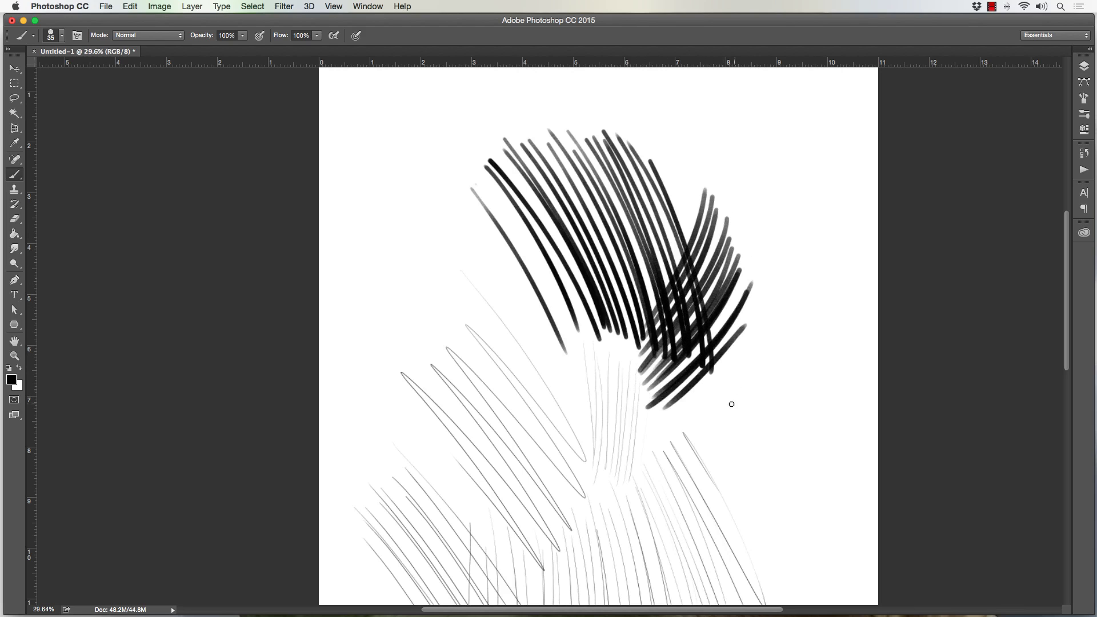
Step: Paint a near-vertical thick hatch block at the lower right
{"action": "mouse_move", "coordinate": [729, 388]}
{"action": "left_mouse_down"}
{"action": "mouse_move", "coordinate": [732, 455]}
{"action": "mouse_move", "coordinate": [744, 459]}
{"action": "left_mouse_up"}
{"action": "mouse_move", "coordinate": [741, 369]}
{"action": "left_mouse_down"}
{"action": "mouse_move", "coordinate": [749, 457]}
{"action": "mouse_move", "coordinate": [777, 457]}
{"action": "left_mouse_up"}
{"action": "left_click_drag", "start_coordinate": [762, 357], "coordinate": [787, 454]}
{"action": "mouse_move", "coordinate": [772, 350]}
{"action": "left_mouse_down"}
{"action": "mouse_move", "coordinate": [793, 454]}
{"action": "mouse_move", "coordinate": [818, 442]}
{"action": "left_mouse_up"}
{"action": "left_click_drag", "start_coordinate": [802, 340], "coordinate": [832, 440]}
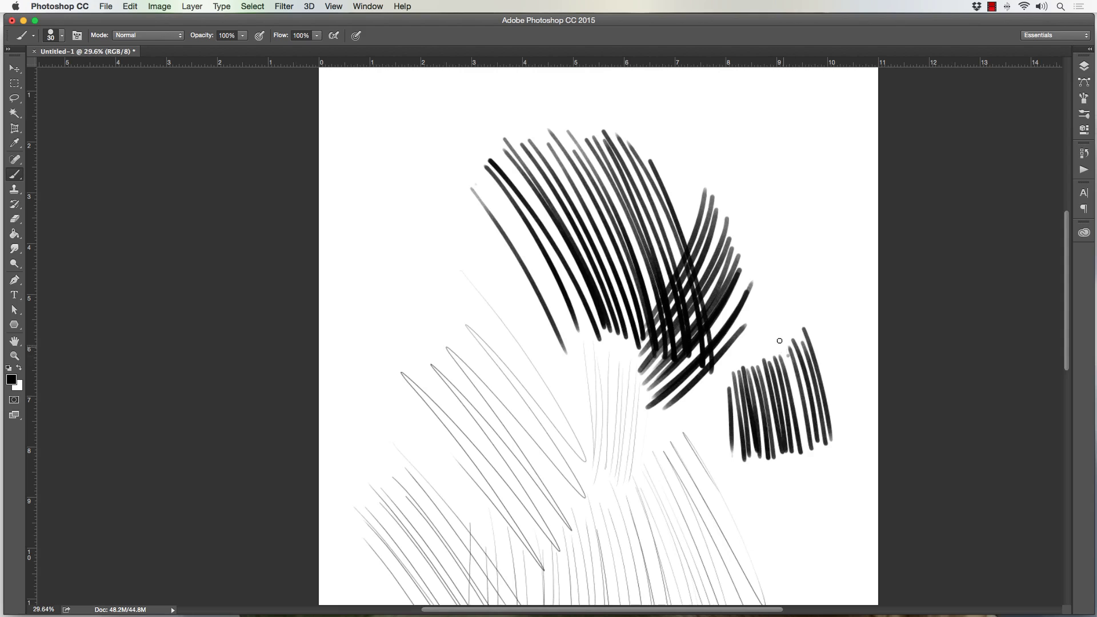
{"action": "left_click_drag", "start_coordinate": [779, 346], "coordinate": [787, 361]}
Step: Hatch a small patch left of the main cluster and crosshatch its bottom
{"action": "left_click_drag", "start_coordinate": [432, 288], "coordinate": [449, 221]}
{"action": "left_click_drag", "start_coordinate": [447, 214], "coordinate": [432, 280]}
{"action": "mouse_move", "coordinate": [433, 209]}
{"action": "left_mouse_down"}
{"action": "mouse_move", "coordinate": [420, 279]}
{"action": "mouse_move", "coordinate": [431, 209]}
{"action": "left_mouse_up"}
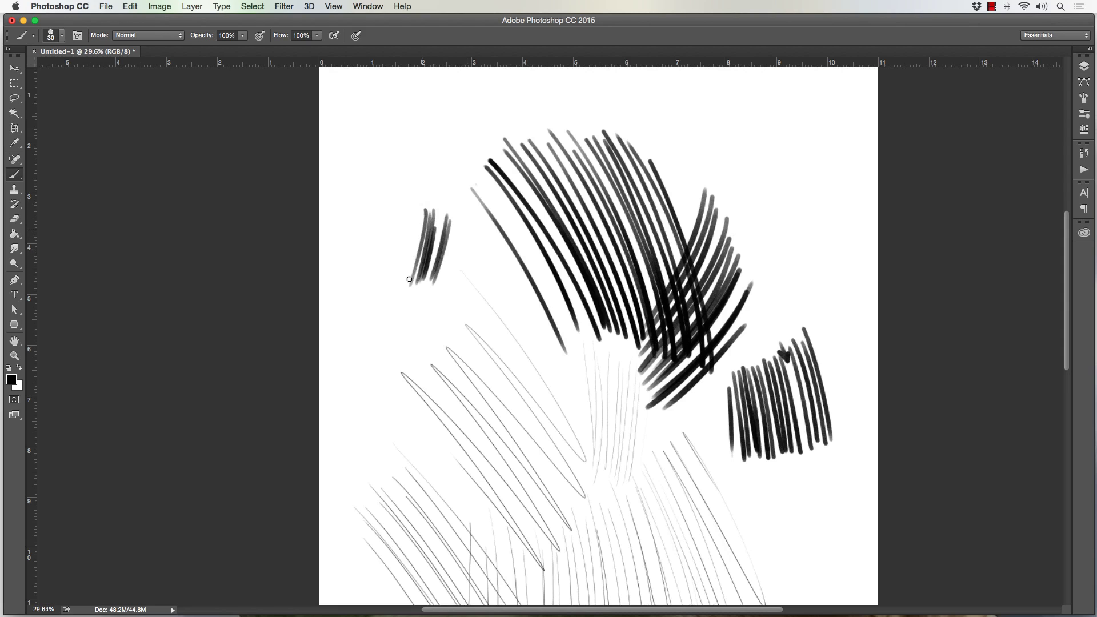
{"action": "left_click_drag", "start_coordinate": [416, 281], "coordinate": [413, 206]}
{"action": "left_click_drag", "start_coordinate": [404, 283], "coordinate": [409, 204]}
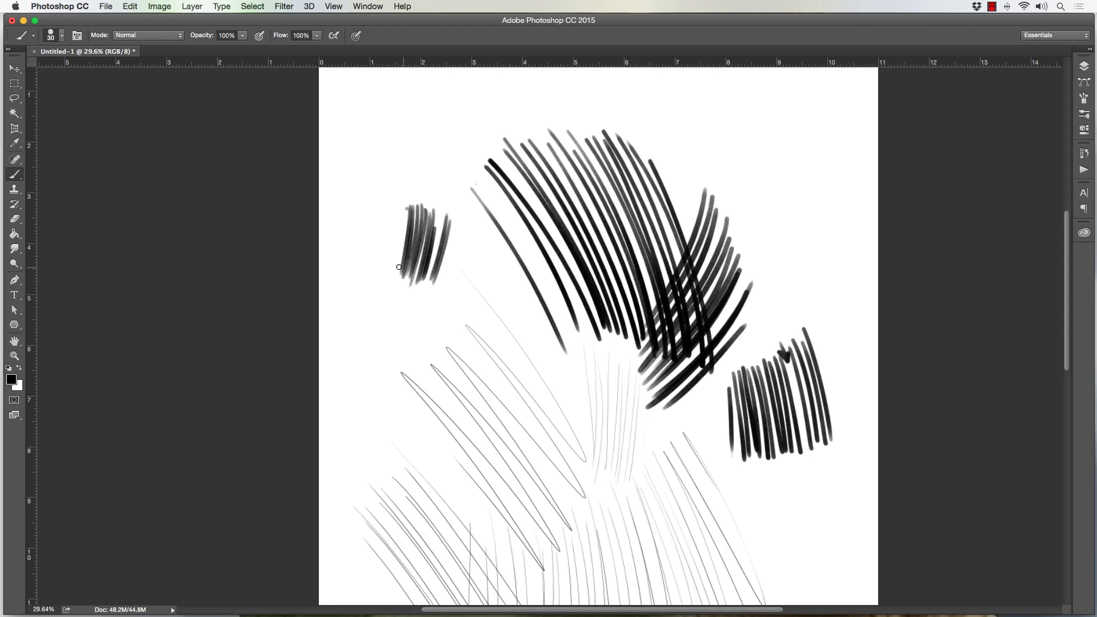
{"action": "left_click_drag", "start_coordinate": [400, 266], "coordinate": [443, 318]}
{"action": "left_click_drag", "start_coordinate": [403, 258], "coordinate": [460, 322]}
{"action": "mouse_move", "coordinate": [414, 254]}
{"action": "left_mouse_down"}
{"action": "mouse_move", "coordinate": [467, 323]}
{"action": "mouse_move", "coordinate": [479, 311]}
{"action": "left_mouse_up"}
{"action": "mouse_move", "coordinate": [423, 238]}
{"action": "left_mouse_down"}
{"action": "mouse_move", "coordinate": [482, 303]}
{"action": "mouse_move", "coordinate": [483, 293]}
{"action": "left_mouse_up"}
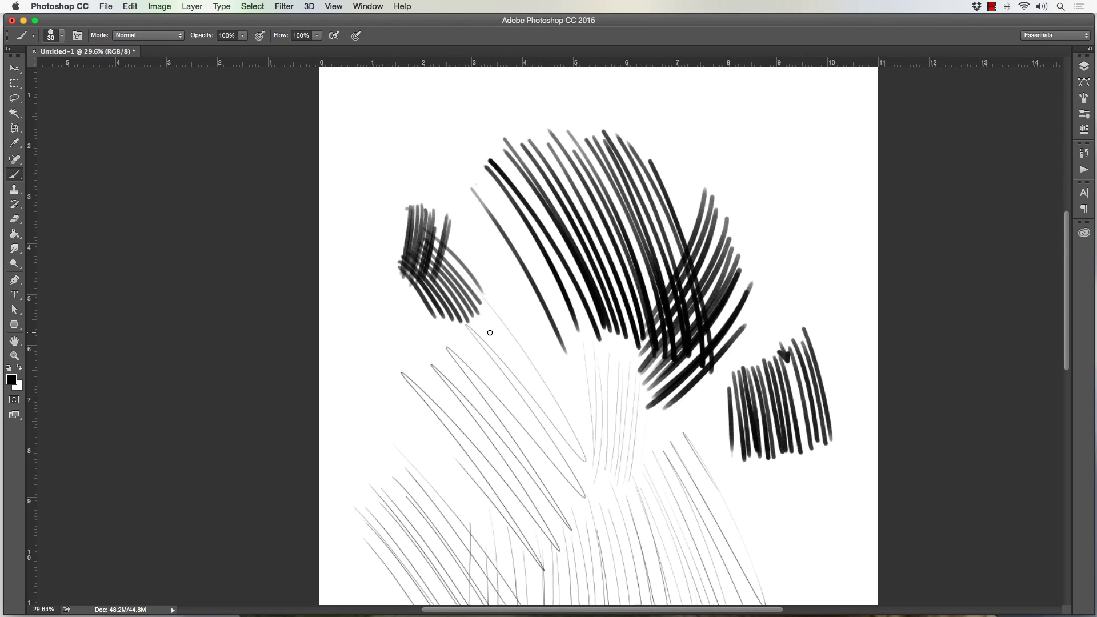
Step: Hide the rulers and start a thick hatch block at the canvas's upper left
{"action": "key", "text": "ctrl+r"}
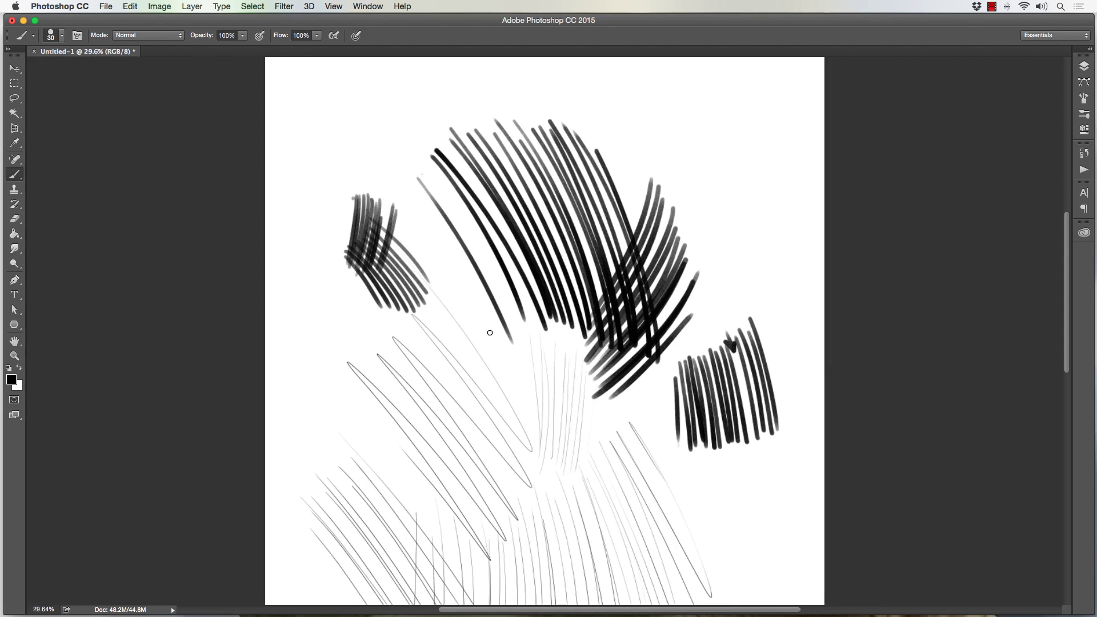
{"action": "left_click_drag", "start_coordinate": [304, 109], "coordinate": [331, 215]}
{"action": "left_click_drag", "start_coordinate": [310, 93], "coordinate": [351, 199]}
{"action": "left_click_drag", "start_coordinate": [327, 100], "coordinate": [360, 194]}
{"action": "mouse_move", "coordinate": [336, 94]}
{"action": "left_mouse_down"}
{"action": "mouse_move", "coordinate": [367, 199]}
{"action": "mouse_move", "coordinate": [374, 191]}
{"action": "left_mouse_up"}
{"action": "left_click_drag", "start_coordinate": [351, 97], "coordinate": [387, 188]}
Step: Extend the upper-left hatch block rightward and add hatching beneath it
{"action": "left_click_drag", "start_coordinate": [363, 89], "coordinate": [400, 190]}
{"action": "mouse_move", "coordinate": [382, 85]}
{"action": "left_mouse_down"}
{"action": "mouse_move", "coordinate": [409, 192]}
{"action": "mouse_move", "coordinate": [422, 187]}
{"action": "left_mouse_up"}
{"action": "left_click_drag", "start_coordinate": [403, 87], "coordinate": [435, 177]}
{"action": "mouse_move", "coordinate": [420, 74]}
{"action": "left_mouse_down"}
{"action": "mouse_move", "coordinate": [450, 169]}
{"action": "mouse_move", "coordinate": [457, 156]}
{"action": "left_mouse_up"}
{"action": "left_click_drag", "start_coordinate": [435, 80], "coordinate": [479, 166]}
{"action": "left_click_drag", "start_coordinate": [440, 209], "coordinate": [423, 310]}
{"action": "mouse_move", "coordinate": [457, 201]}
{"action": "left_mouse_down"}
{"action": "mouse_move", "coordinate": [428, 315]}
{"action": "mouse_move", "coordinate": [448, 261]}
{"action": "left_mouse_up"}
{"action": "left_click_drag", "start_coordinate": [438, 283], "coordinate": [430, 316]}
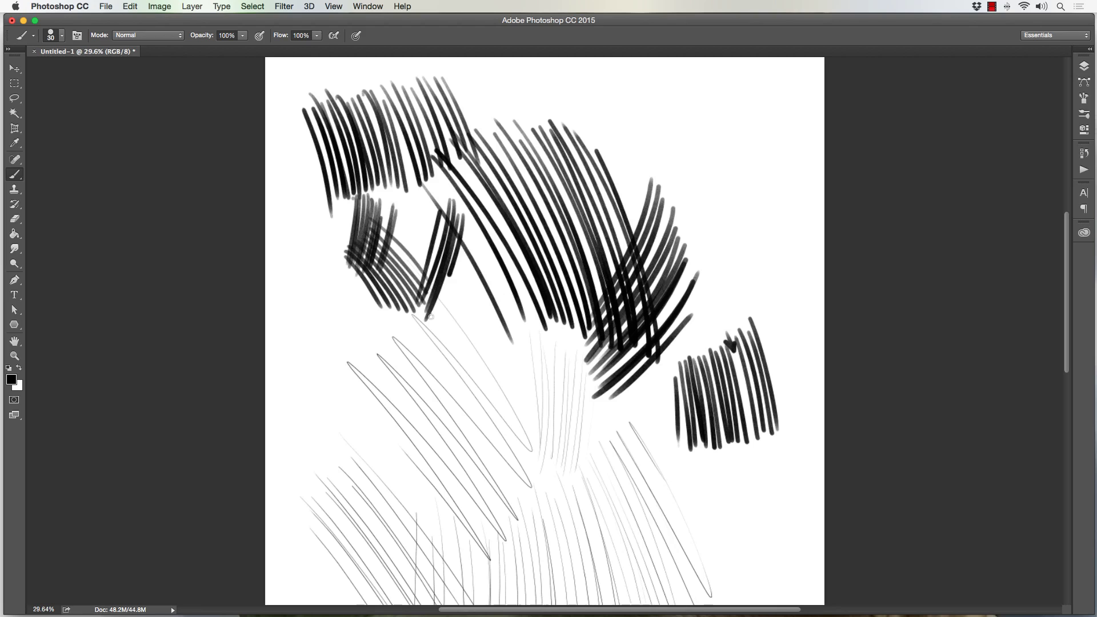
Step: Extend the middle hatch block to the right and downward
{"action": "left_click_drag", "start_coordinate": [463, 221], "coordinate": [433, 323]}
{"action": "left_click_drag", "start_coordinate": [469, 224], "coordinate": [441, 334]}
{"action": "left_click_drag", "start_coordinate": [479, 236], "coordinate": [447, 343]}
{"action": "left_click_drag", "start_coordinate": [487, 241], "coordinate": [448, 354]}
{"action": "left_click_drag", "start_coordinate": [494, 248], "coordinate": [457, 357]}
{"action": "left_click_drag", "start_coordinate": [504, 264], "coordinate": [464, 366]}
{"action": "left_click_drag", "start_coordinate": [510, 277], "coordinate": [469, 377]}
{"action": "left_click_drag", "start_coordinate": [515, 292], "coordinate": [476, 388]}
{"action": "left_click_drag", "start_coordinate": [526, 303], "coordinate": [484, 398]}
{"action": "mouse_move", "coordinate": [533, 312]}
{"action": "left_mouse_down"}
{"action": "mouse_move", "coordinate": [489, 406]}
{"action": "mouse_move", "coordinate": [464, 403]}
{"action": "mouse_move", "coordinate": [466, 389]}
{"action": "left_mouse_up"}
Step: Hatch a new thick block on the canvas's left side
{"action": "left_click_drag", "start_coordinate": [318, 407], "coordinate": [360, 453]}
{"action": "left_click_drag", "start_coordinate": [319, 400], "coordinate": [370, 448]}
{"action": "left_click_drag", "start_coordinate": [320, 387], "coordinate": [380, 441]}
{"action": "left_click_drag", "start_coordinate": [326, 376], "coordinate": [388, 431]}
{"action": "left_click_drag", "start_coordinate": [344, 389], "coordinate": [390, 429]}
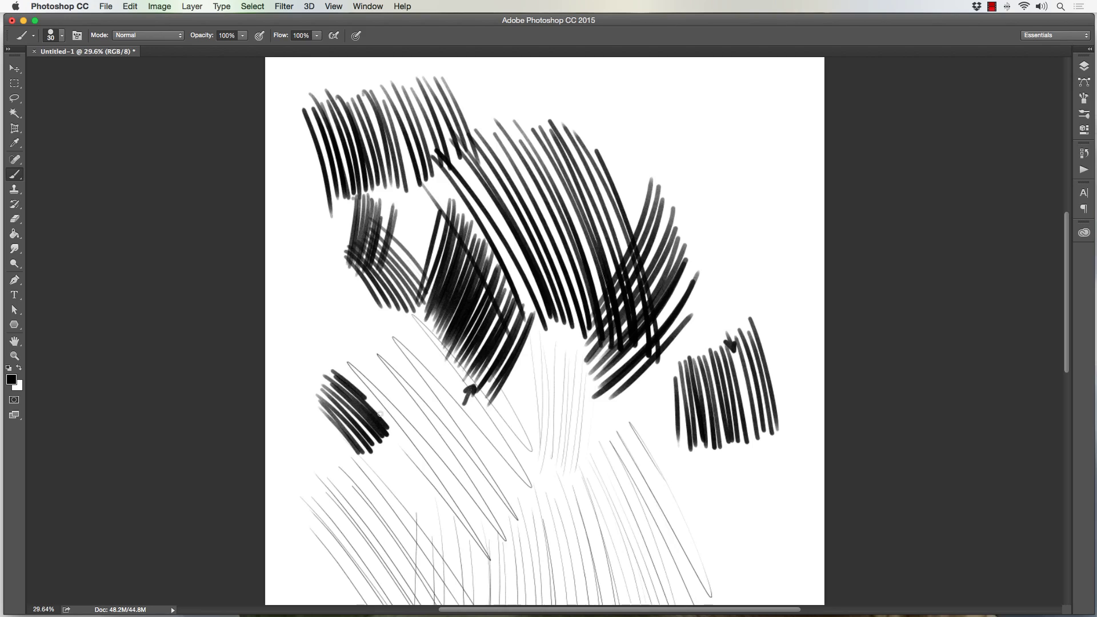
{"action": "left_click_drag", "start_coordinate": [325, 366], "coordinate": [389, 427]}
{"action": "mouse_move", "coordinate": [323, 359]}
{"action": "left_mouse_down"}
{"action": "mouse_move", "coordinate": [394, 423]}
{"action": "mouse_move", "coordinate": [392, 412]}
{"action": "left_mouse_up"}
Step: Extend the left hatch block upward and darken it
{"action": "left_click_drag", "start_coordinate": [325, 346], "coordinate": [391, 404]}
{"action": "left_click_drag", "start_coordinate": [321, 336], "coordinate": [396, 394]}
{"action": "left_click_drag", "start_coordinate": [319, 322], "coordinate": [403, 394]}
{"action": "mouse_move", "coordinate": [324, 315]}
{"action": "left_mouse_down"}
{"action": "mouse_move", "coordinate": [401, 387]}
{"action": "mouse_move", "coordinate": [400, 377]}
{"action": "left_mouse_up"}
{"action": "mouse_move", "coordinate": [327, 308]}
{"action": "left_mouse_down"}
{"action": "mouse_move", "coordinate": [405, 381]}
{"action": "mouse_move", "coordinate": [404, 371]}
{"action": "left_mouse_up"}
{"action": "left_click_drag", "start_coordinate": [330, 295], "coordinate": [404, 367]}
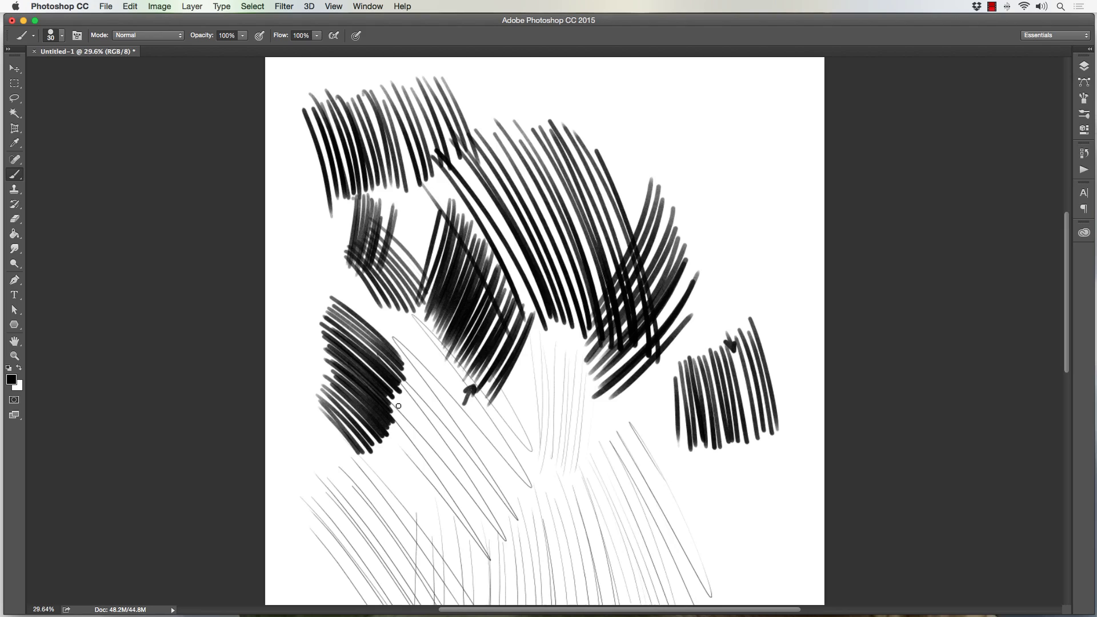
Step: Shrink the brush to size 9 and draw a small fine hatch mark near the upper right
{"action": "key", "text": "bracketleft"}
{"action": "key", "text": "bracketleft"}
{"action": "key", "text": "bracketleft"}
{"action": "left_click_drag", "start_coordinate": [752, 184], "coordinate": [765, 169]}
{"action": "mouse_move", "coordinate": [721, 211]}
{"action": "left_mouse_down"}
{"action": "mouse_move", "coordinate": [764, 165]}
{"action": "mouse_move", "coordinate": [727, 199]}
{"action": "left_mouse_up"}
{"action": "mouse_move", "coordinate": [758, 161]}
{"action": "left_mouse_down"}
{"action": "mouse_move", "coordinate": [725, 198]}
{"action": "mouse_move", "coordinate": [742, 174]}
{"action": "mouse_move", "coordinate": [735, 184]}
{"action": "left_mouse_up"}
{"action": "left_click_drag", "start_coordinate": [757, 151], "coordinate": [749, 162]}
{"action": "left_click_drag", "start_coordinate": [761, 147], "coordinate": [736, 178]}
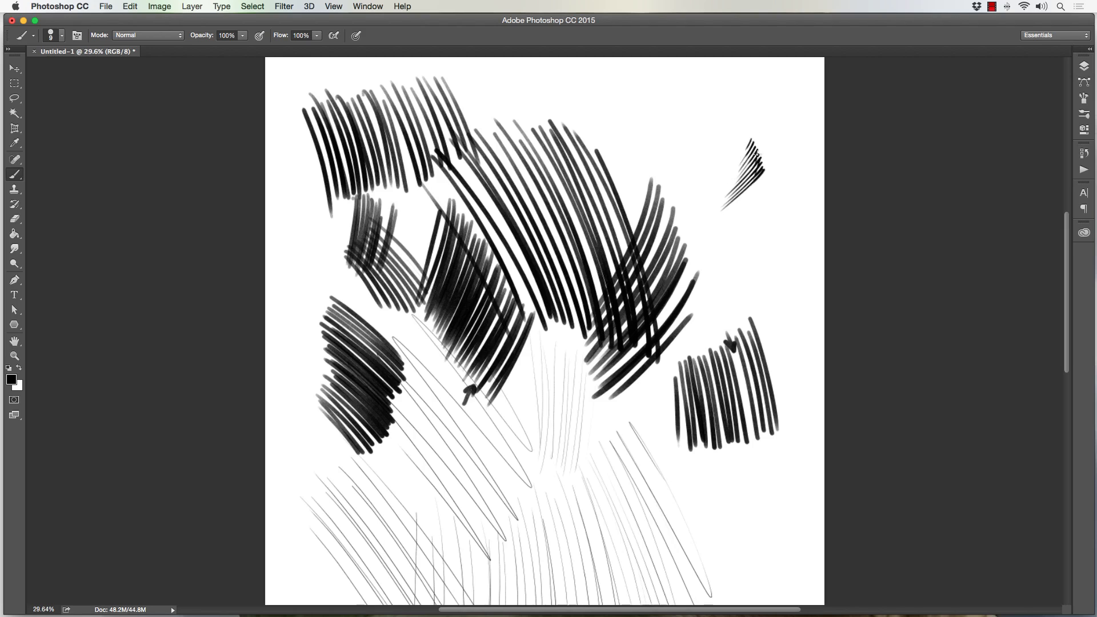
Step: Darken the upper-right mark with thin strokes below and along its left edge
{"action": "left_click_drag", "start_coordinate": [754, 170], "coordinate": [744, 194]}
{"action": "left_click_drag", "start_coordinate": [753, 149], "coordinate": [740, 197]}
{"action": "left_click_drag", "start_coordinate": [738, 143], "coordinate": [740, 177]}
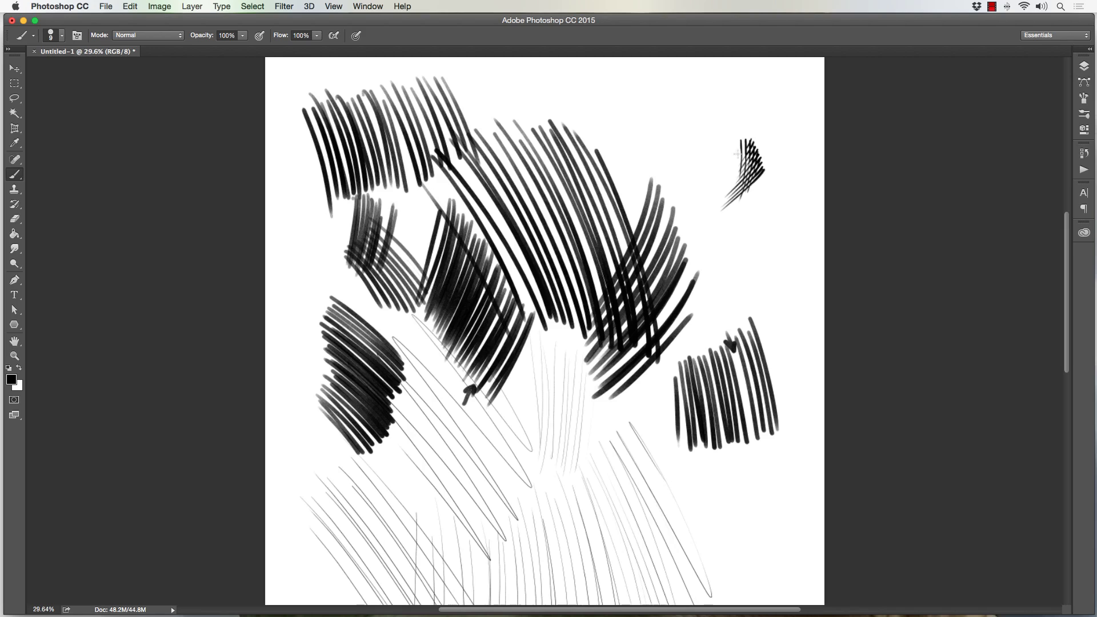
{"action": "mouse_move", "coordinate": [736, 140]}
{"action": "left_mouse_down"}
{"action": "mouse_move", "coordinate": [736, 168]}
{"action": "mouse_move", "coordinate": [730, 155]}
{"action": "mouse_move", "coordinate": [740, 156]}
{"action": "left_mouse_up"}
Step: Cross the lower-right block thinly and add a small fine crosshatch patch on the right, toggling rulers
{"action": "mouse_move", "coordinate": [718, 348]}
{"action": "left_mouse_down"}
{"action": "mouse_move", "coordinate": [694, 380]}
{"action": "mouse_move", "coordinate": [699, 399]}
{"action": "left_mouse_up"}
{"action": "key", "text": "ctrl+r"}
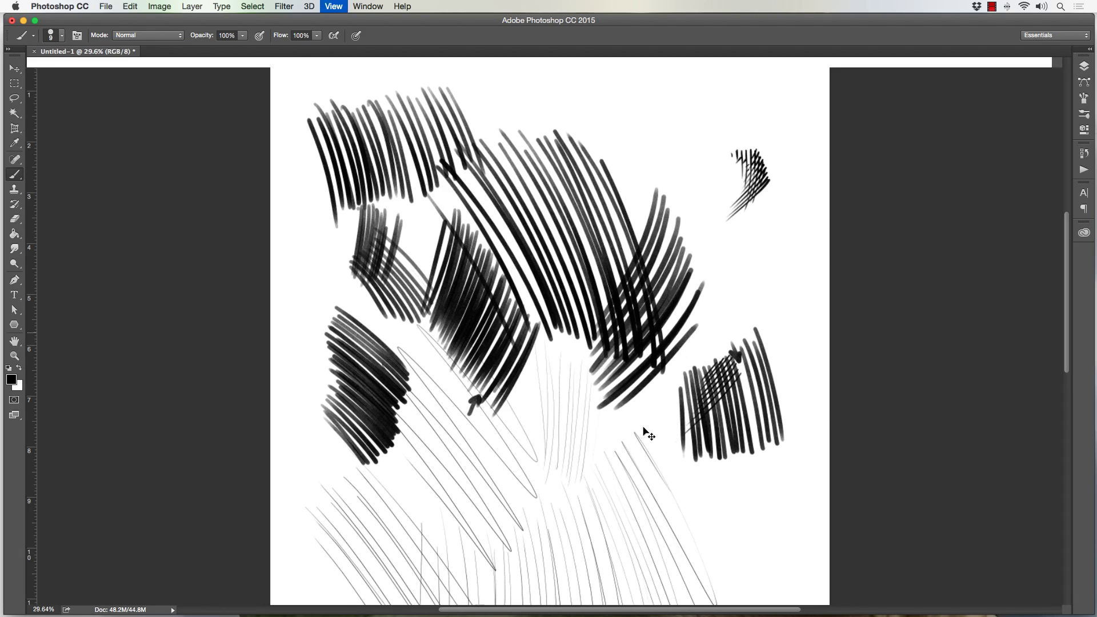
{"action": "mouse_move", "coordinate": [783, 239]}
{"action": "left_mouse_down"}
{"action": "mouse_move", "coordinate": [747, 297]}
{"action": "mouse_move", "coordinate": [741, 275]}
{"action": "mouse_move", "coordinate": [762, 234]}
{"action": "left_mouse_up"}
{"action": "mouse_move", "coordinate": [765, 294]}
{"action": "left_mouse_down"}
{"action": "mouse_move", "coordinate": [761, 234]}
{"action": "mouse_move", "coordinate": [747, 251]}
{"action": "left_mouse_up"}
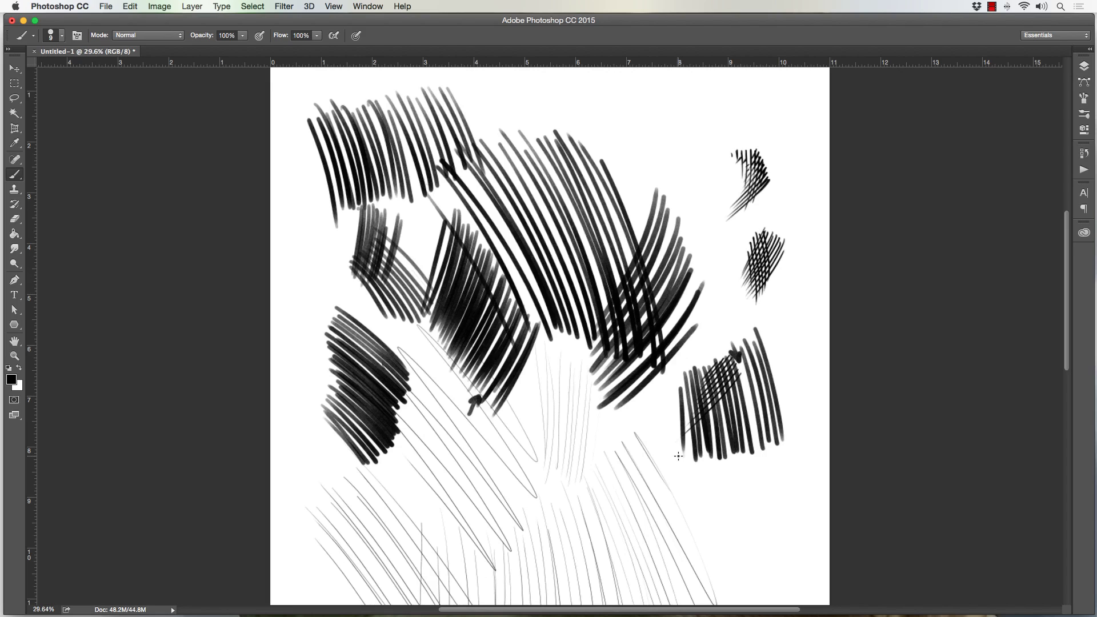
{"action": "key", "text": "super+r"}
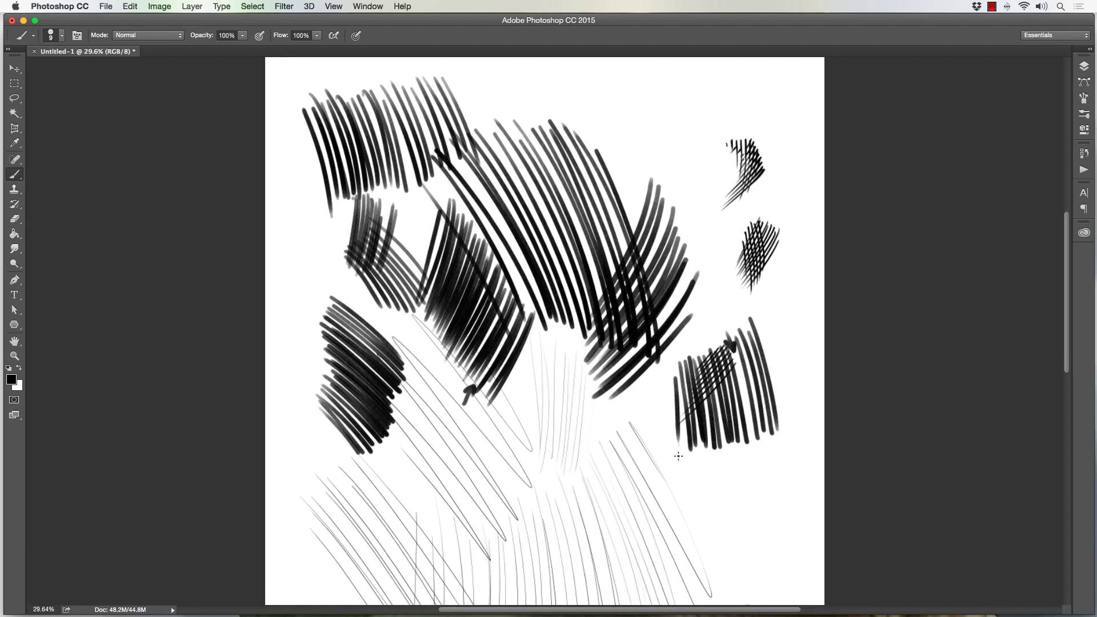